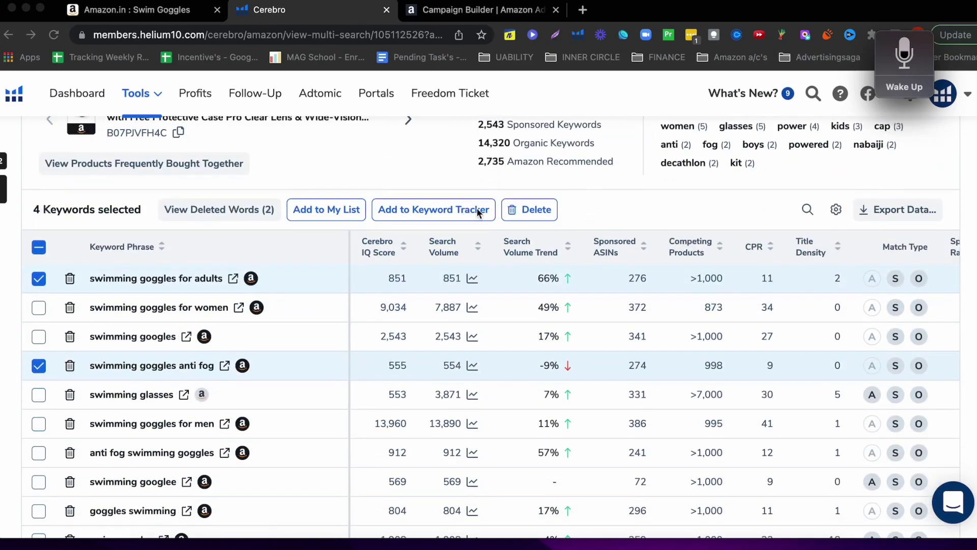
Bring up the Campaign Builder's campaign-type choices, with Sponsored Products singled out.
{"action": "scroll", "coordinate": [478, 212], "scroll_direction": "up", "scroll_amount": 7}
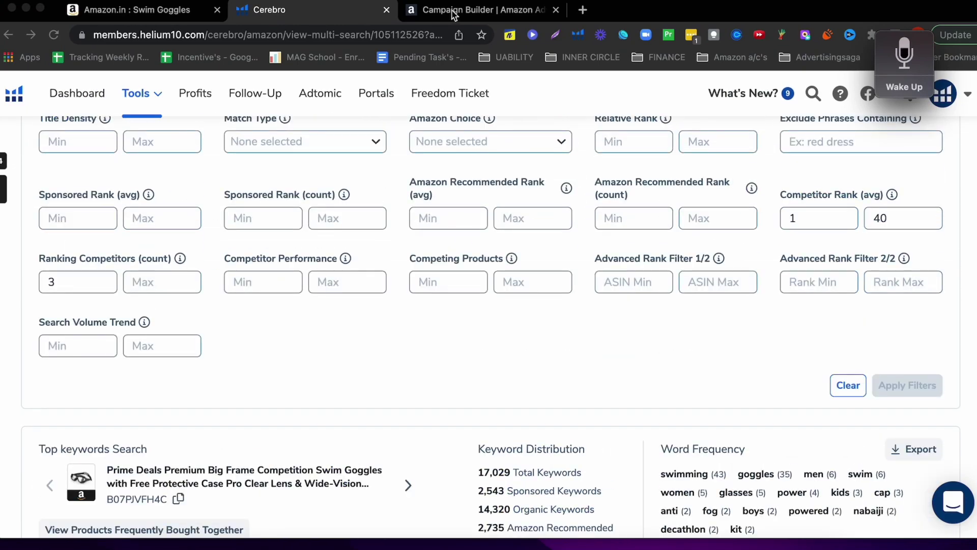
{"action": "left_click", "coordinate": [453, 11]}
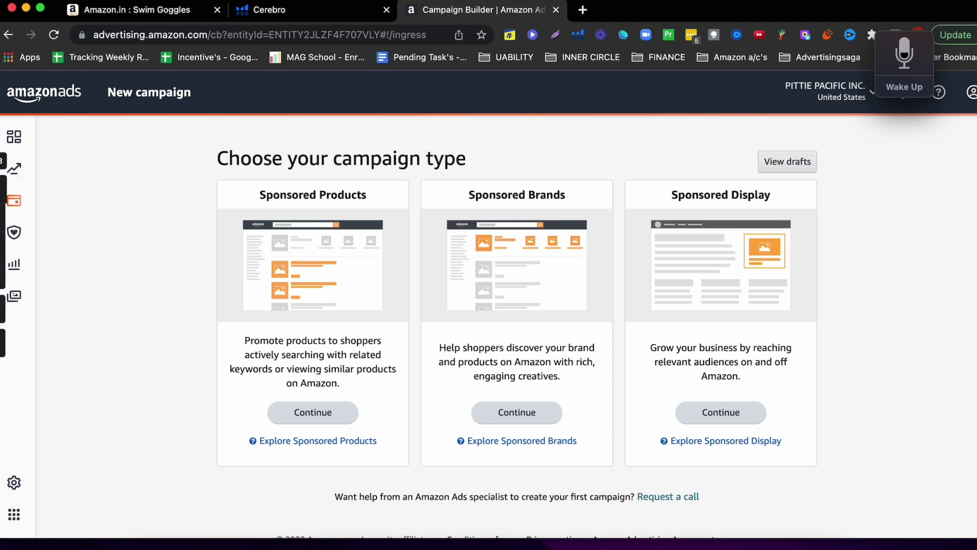
{"action": "left_click", "coordinate": [3, 308]}
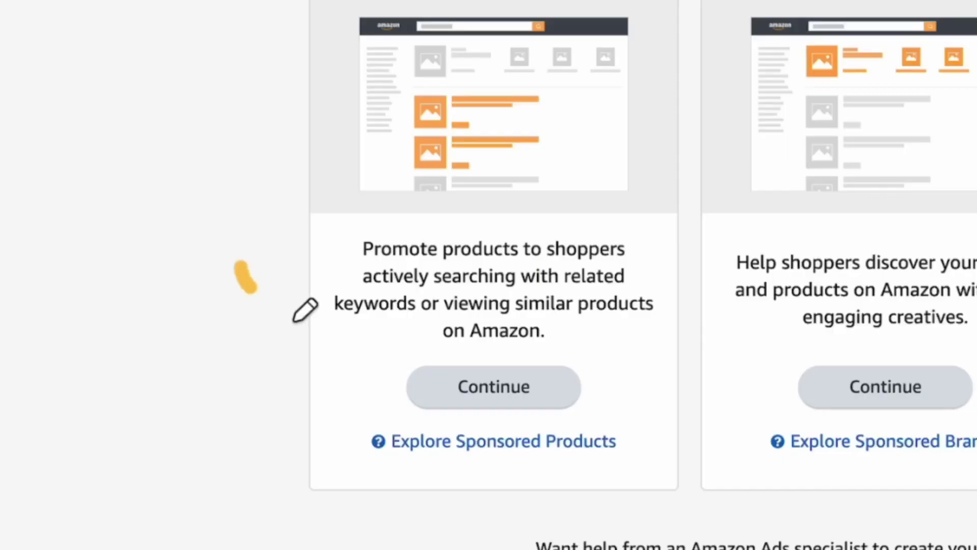
{"action": "mouse_move", "coordinate": [294, 321]}
{"action": "left_mouse_down"}
{"action": "mouse_move", "coordinate": [658, 320]}
{"action": "mouse_move", "coordinate": [159, 224]}
{"action": "mouse_move", "coordinate": [309, 254]}
{"action": "left_mouse_up"}
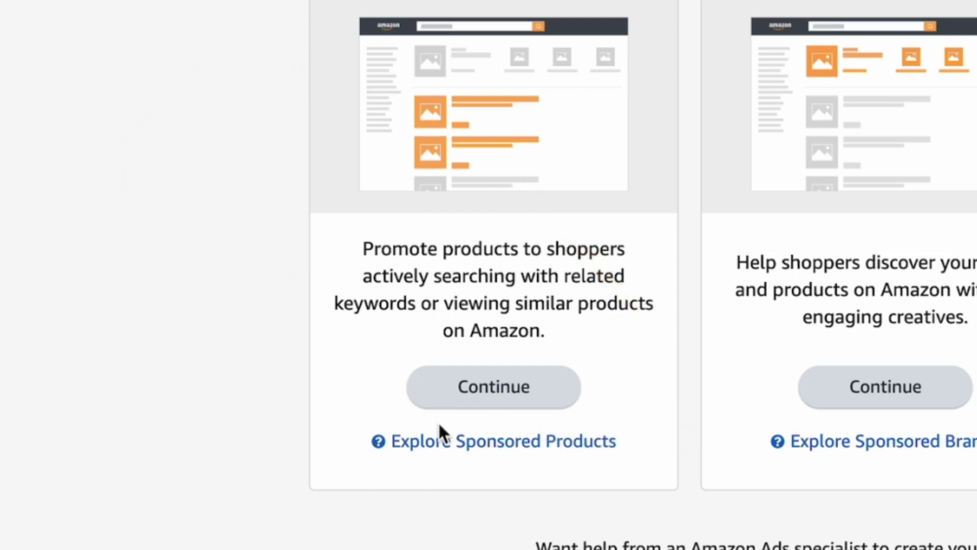
Start a Sponsored Products campaign and copy 'swimming goggles for adults' from Cerebro.
{"action": "left_click", "coordinate": [471, 397]}
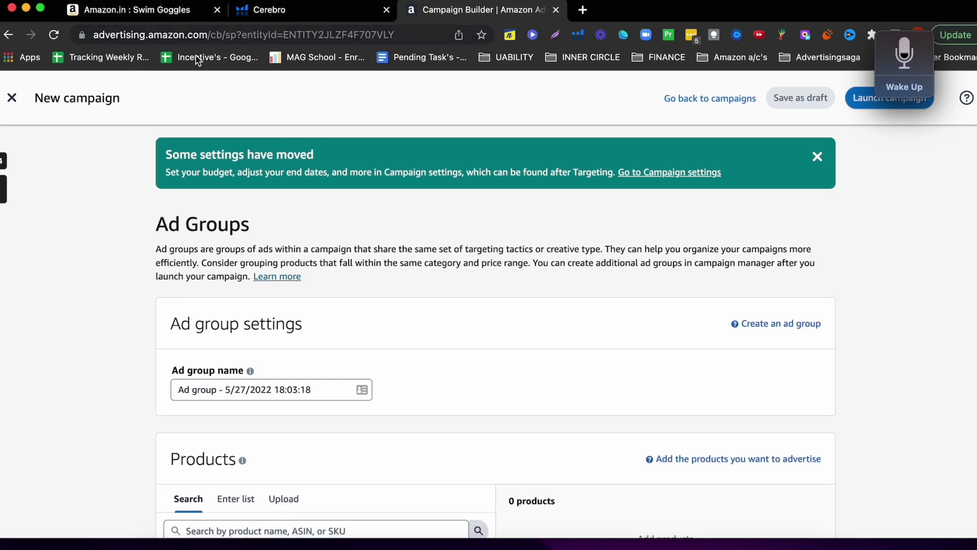
{"action": "left_click", "coordinate": [272, 9]}
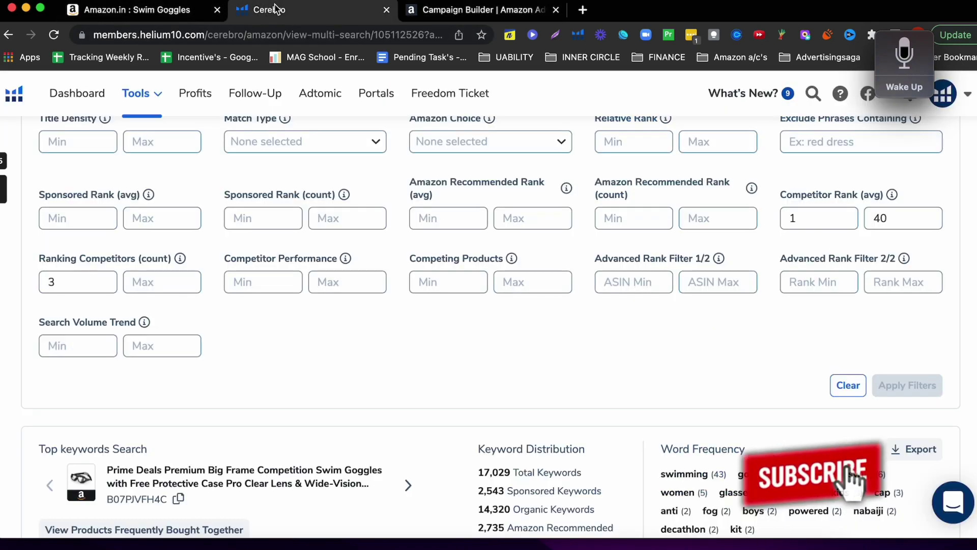
{"action": "scroll", "coordinate": [166, 363], "scroll_direction": "down", "scroll_amount": 6}
{"action": "scroll", "coordinate": [166, 362], "scroll_direction": "down", "scroll_amount": 2}
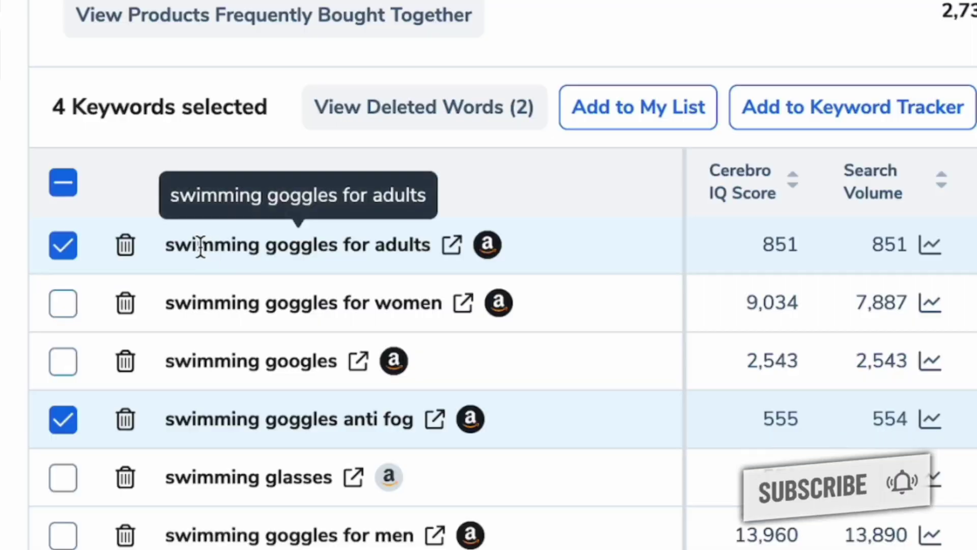
{"action": "double_click", "coordinate": [107, 284]}
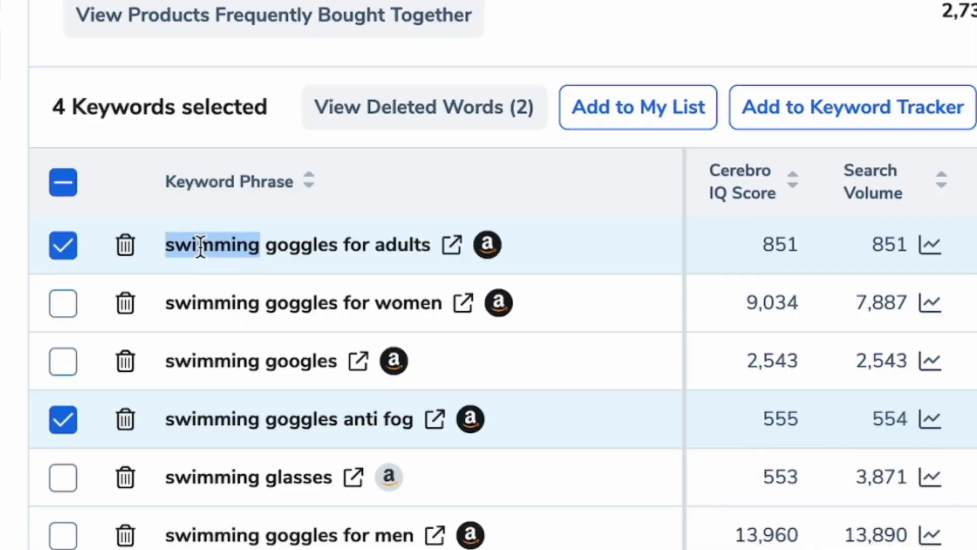
{"action": "triple_click", "coordinate": [201, 248]}
{"action": "key", "text": "ctrl+c"}
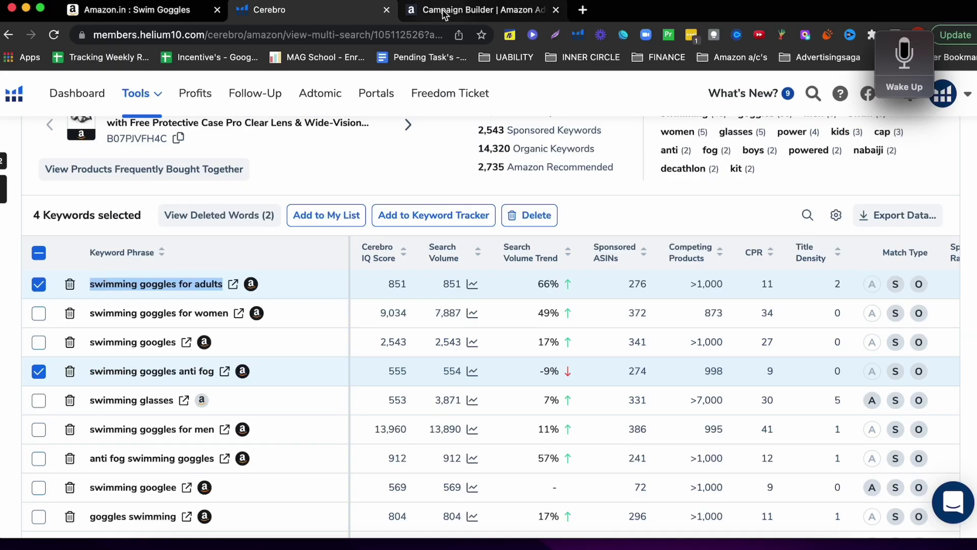
Back in Campaign Builder, name the ad group 'Ranking Camp-1'.
{"action": "left_click", "coordinate": [435, 11]}
{"action": "scroll", "coordinate": [368, 350], "scroll_direction": "down", "scroll_amount": 3}
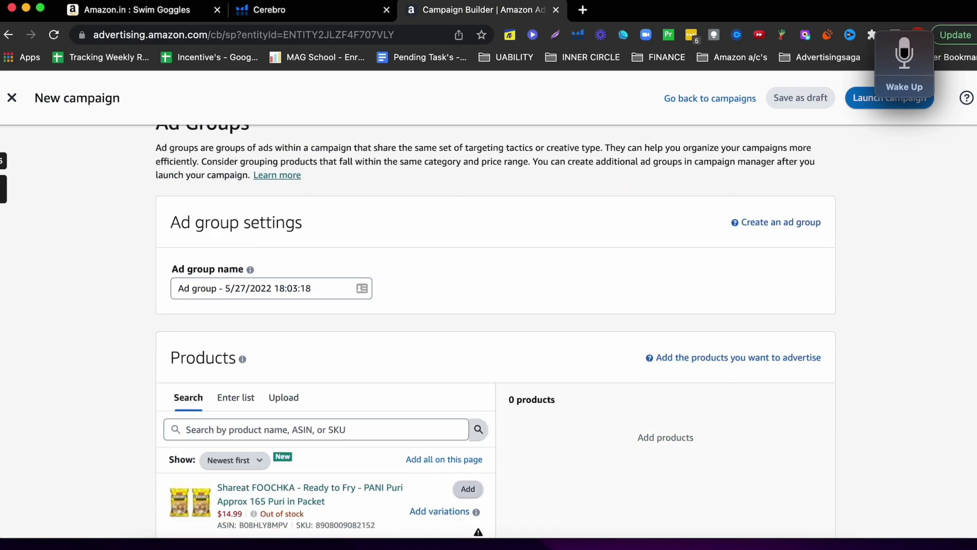
{"action": "scroll", "coordinate": [375, 330], "scroll_direction": "up", "scroll_amount": 3}
{"action": "triple_click", "coordinate": [304, 383]}
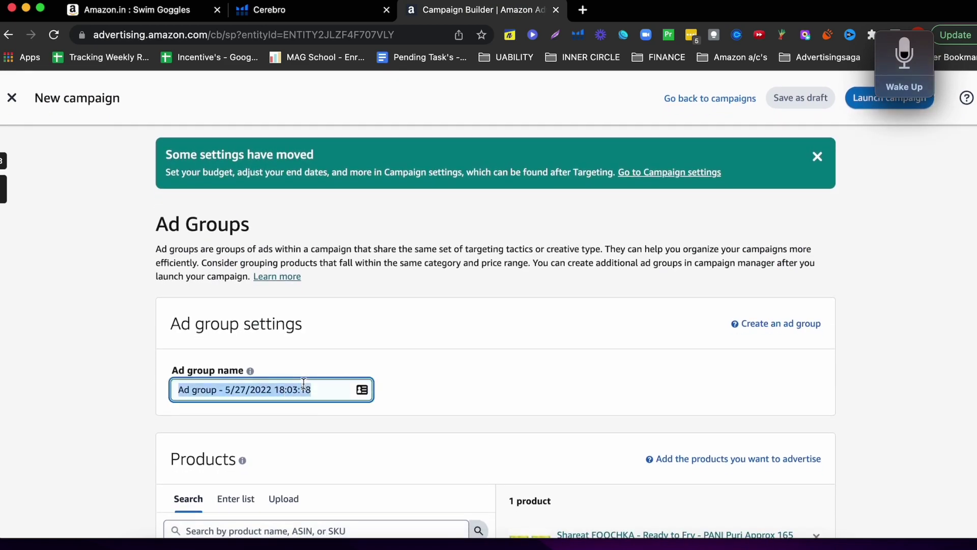
{"action": "type", "text": "Ranking Camp-1"}
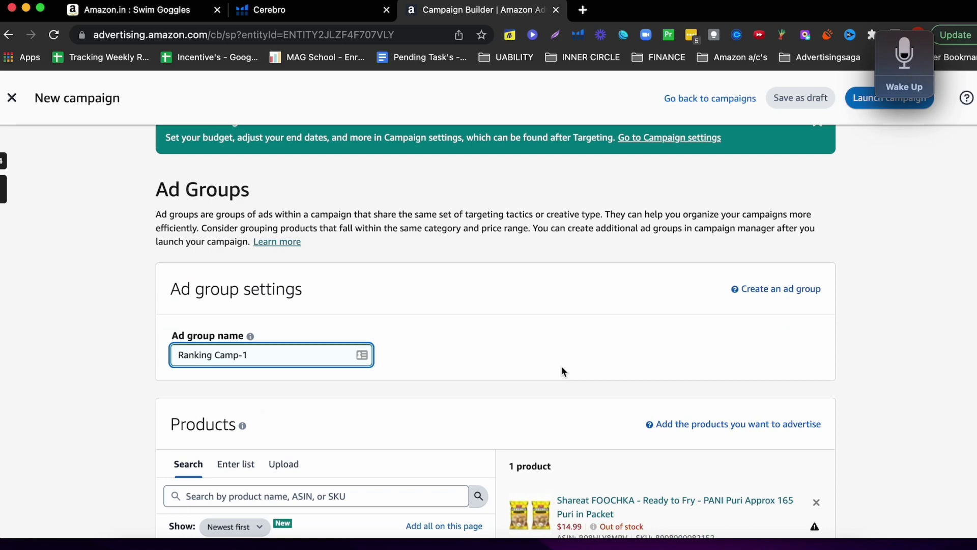
Switch the campaign to manual targeting.
{"action": "scroll", "coordinate": [560, 371], "scroll_direction": "down", "scroll_amount": 3}
{"action": "scroll", "coordinate": [508, 326], "scroll_direction": "down", "scroll_amount": 2}
{"action": "scroll", "coordinate": [506, 319], "scroll_direction": "down", "scroll_amount": 5}
{"action": "scroll", "coordinate": [506, 318], "scroll_direction": "down", "scroll_amount": 2}
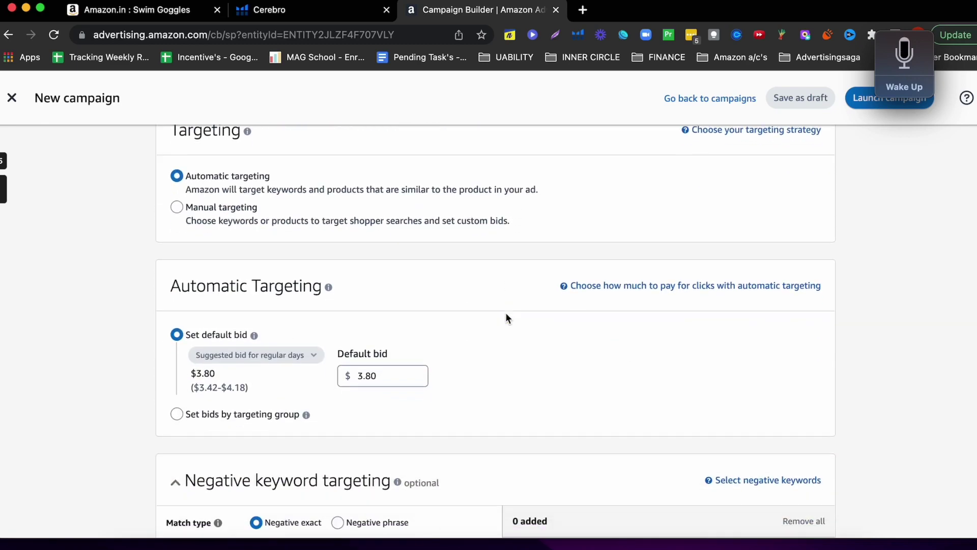
{"action": "left_click", "coordinate": [214, 216]}
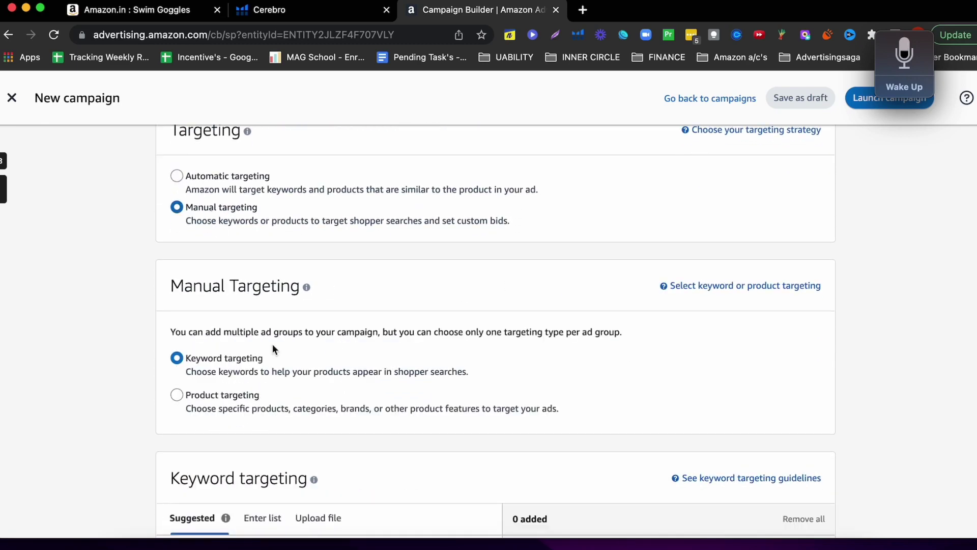
Add 'swimming goggles for adults' as an exact-match keyword, suggested bid $3.35.
{"action": "scroll", "coordinate": [273, 343], "scroll_direction": "down", "scroll_amount": 1}
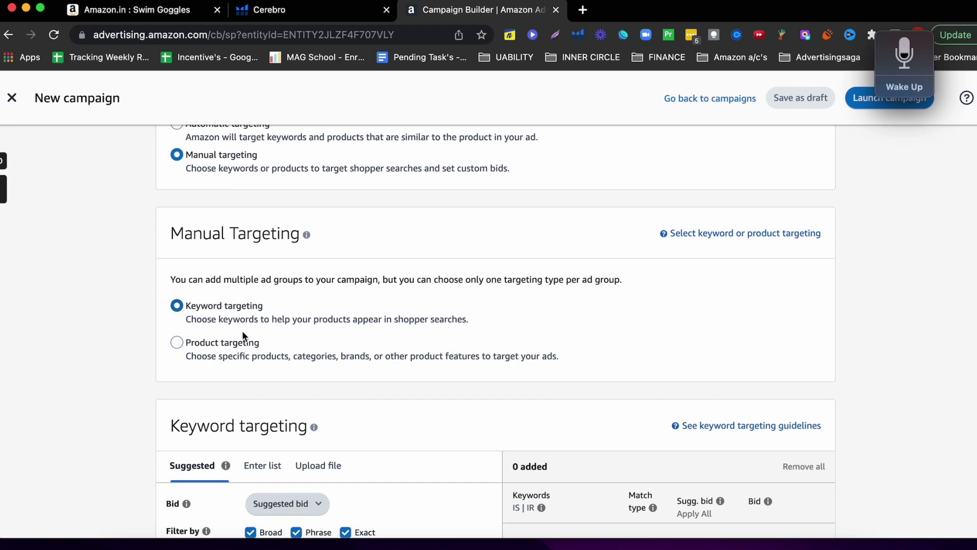
{"action": "scroll", "coordinate": [242, 331], "scroll_direction": "down", "scroll_amount": 3}
{"action": "scroll", "coordinate": [244, 330], "scroll_direction": "down", "scroll_amount": 2}
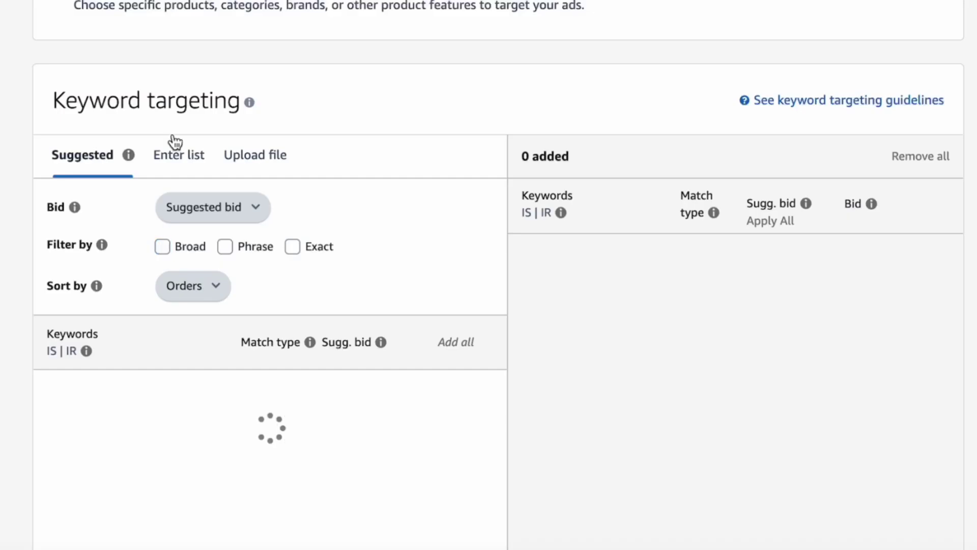
{"action": "left_click", "coordinate": [171, 158]}
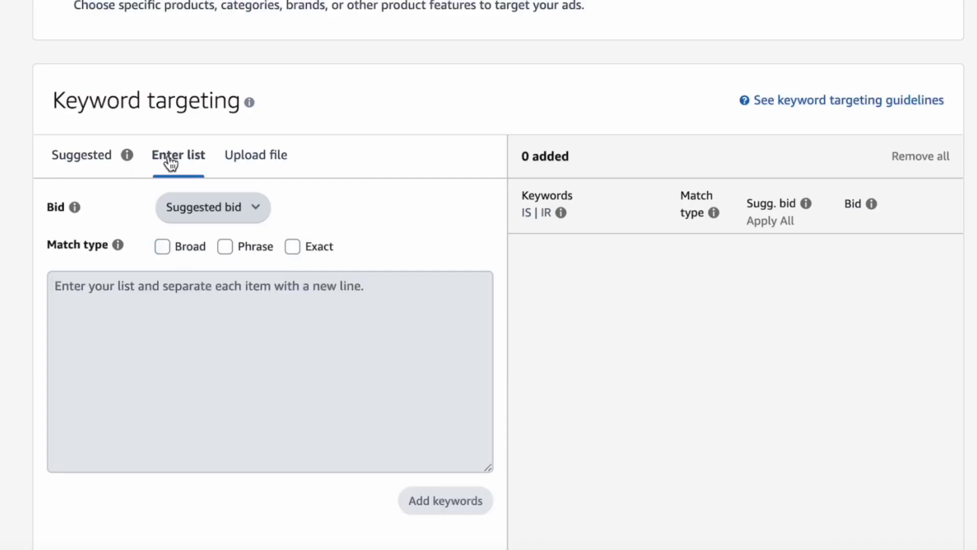
{"action": "left_click", "coordinate": [293, 246]}
{"action": "left_click", "coordinate": [275, 279]}
{"action": "key", "text": "ctrl+v"}
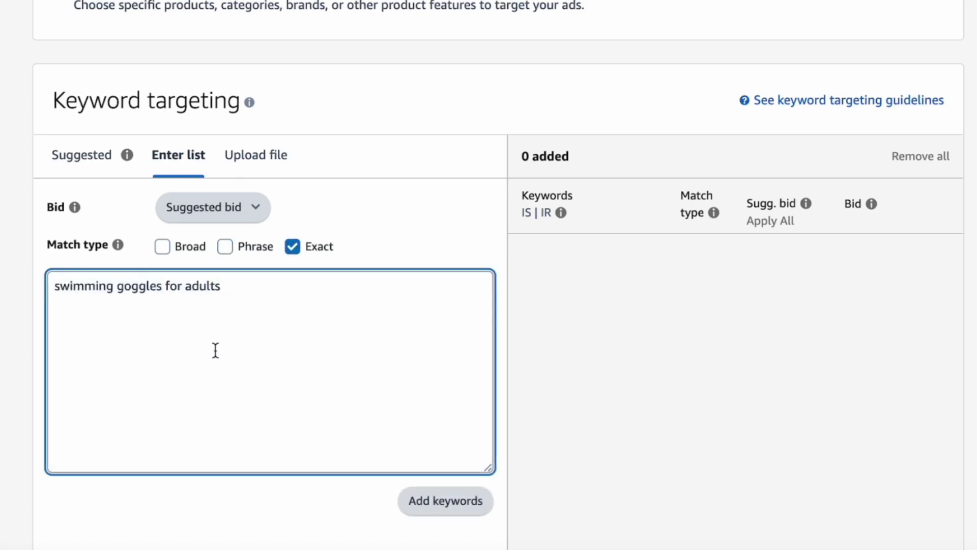
{"action": "left_click", "coordinate": [437, 494]}
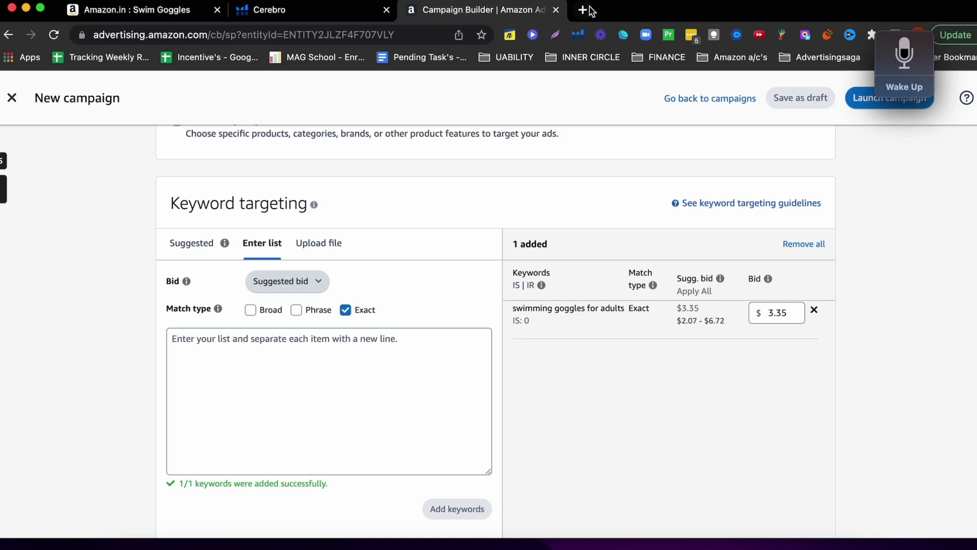
Search 'calculator online' in a new tab, rechecking the $3.35 suggested bid.
{"action": "left_click", "coordinate": [590, 10]}
{"action": "type", "text": "cal"}
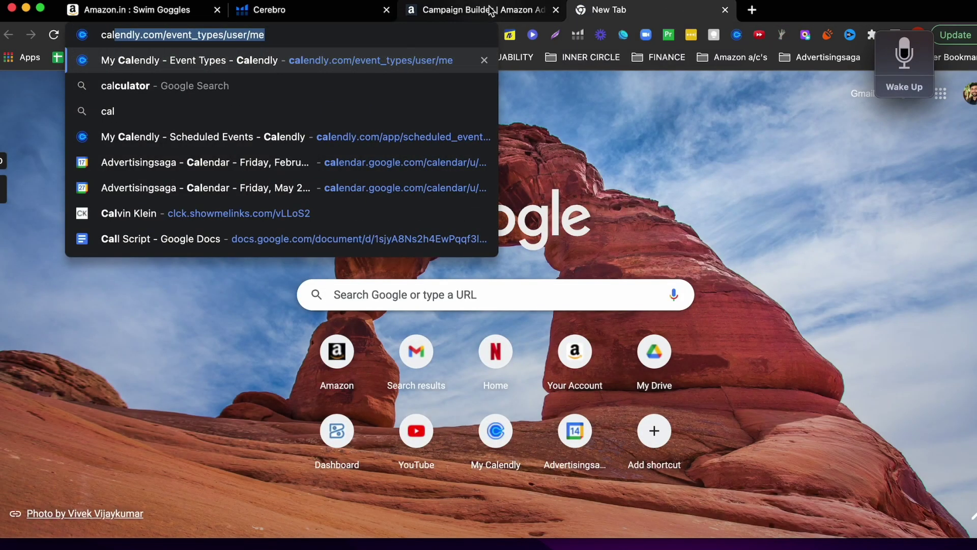
{"action": "type", "text": "u"}
{"action": "key", "text": "Down"}
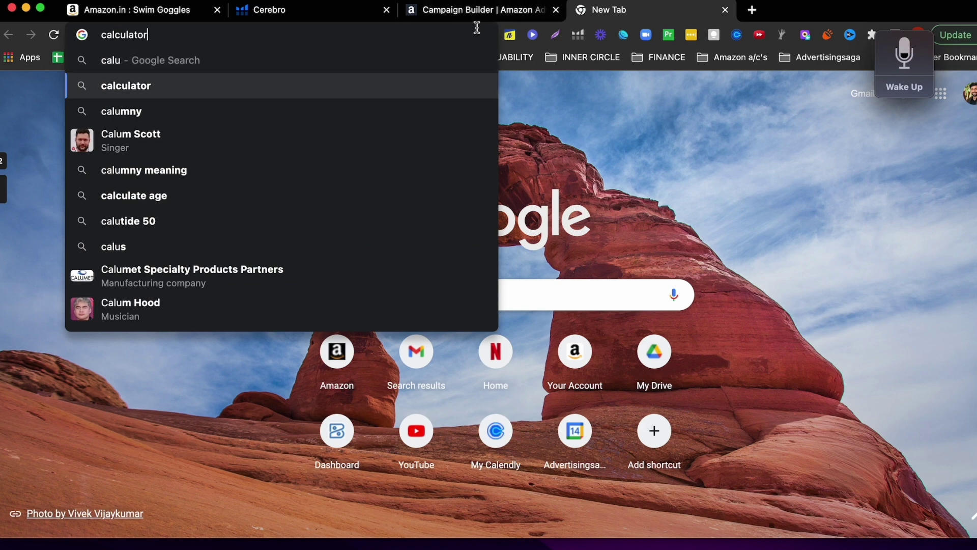
{"action": "type", "text": "onl"}
{"action": "key", "text": "Return"}
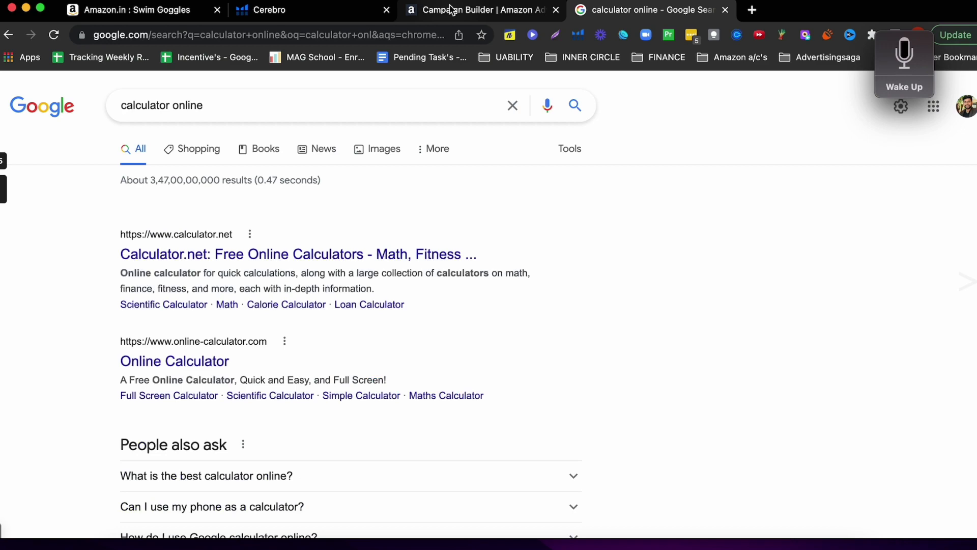
{"action": "left_click", "coordinate": [478, 9]}
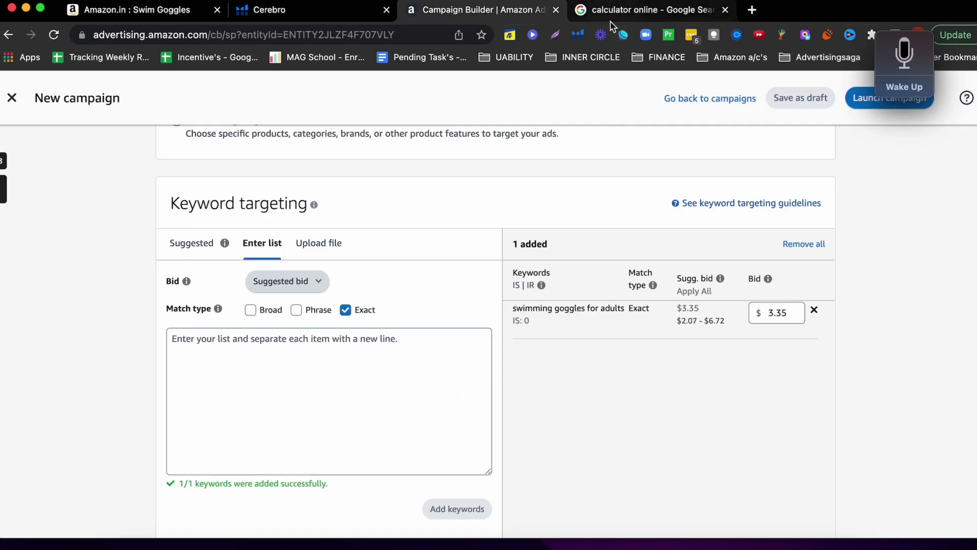
{"action": "left_click", "coordinate": [647, 9]}
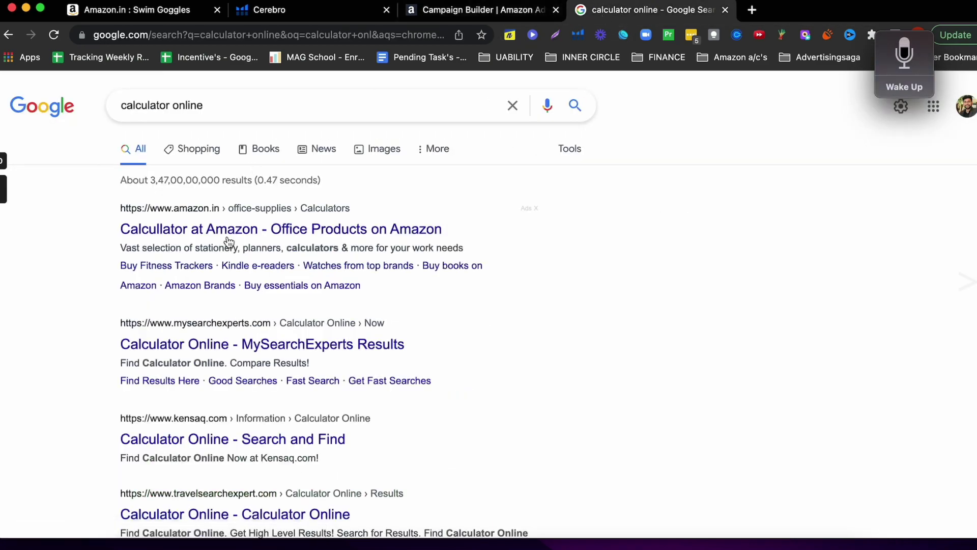
{"action": "scroll", "coordinate": [207, 433], "scroll_direction": "down", "scroll_amount": 2}
{"action": "type", "text": "3.3"}
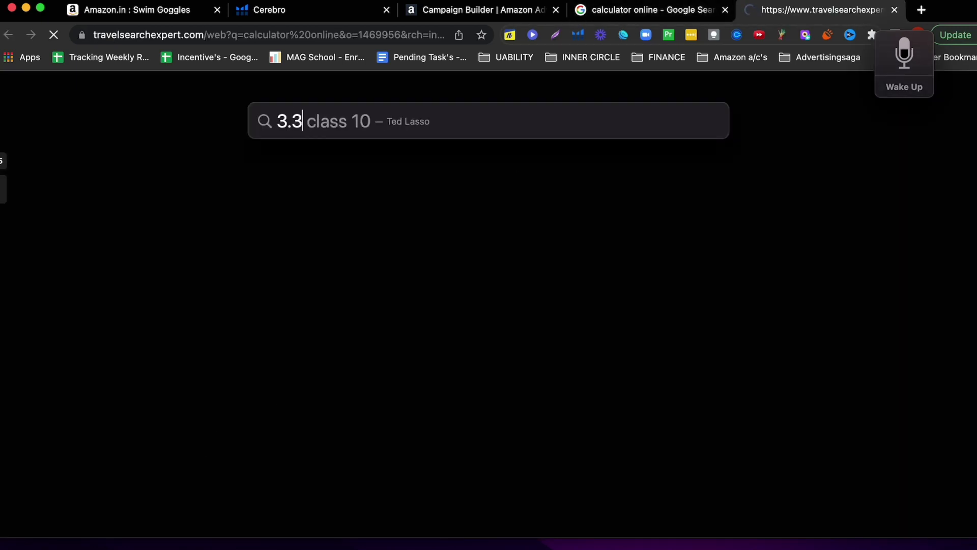
Calculate 3.35 × 1.25, giving 4.1875.
{"action": "type", "text": "5*"}
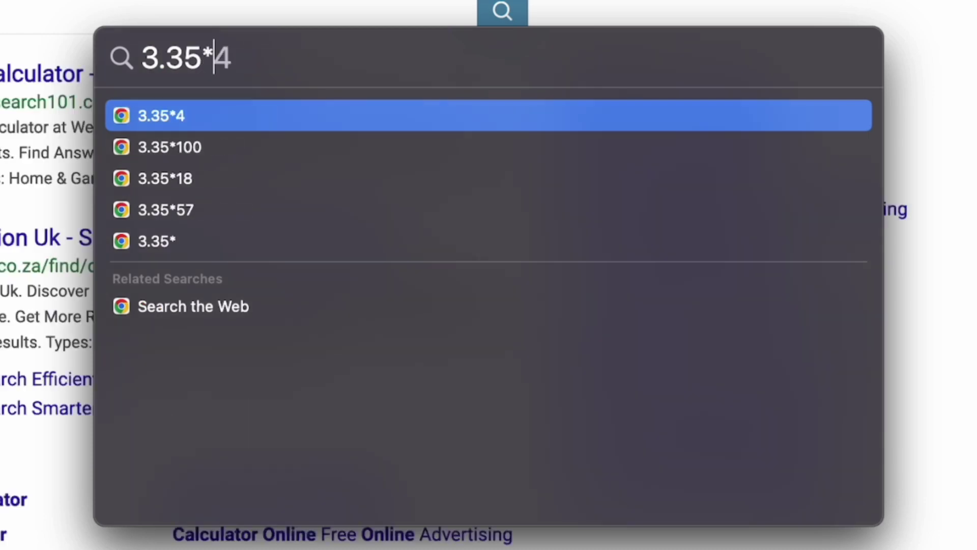
{"action": "type", "text": ".1"}
{"action": "key", "text": "BackSpace"}
{"action": "type", "text": "25"}
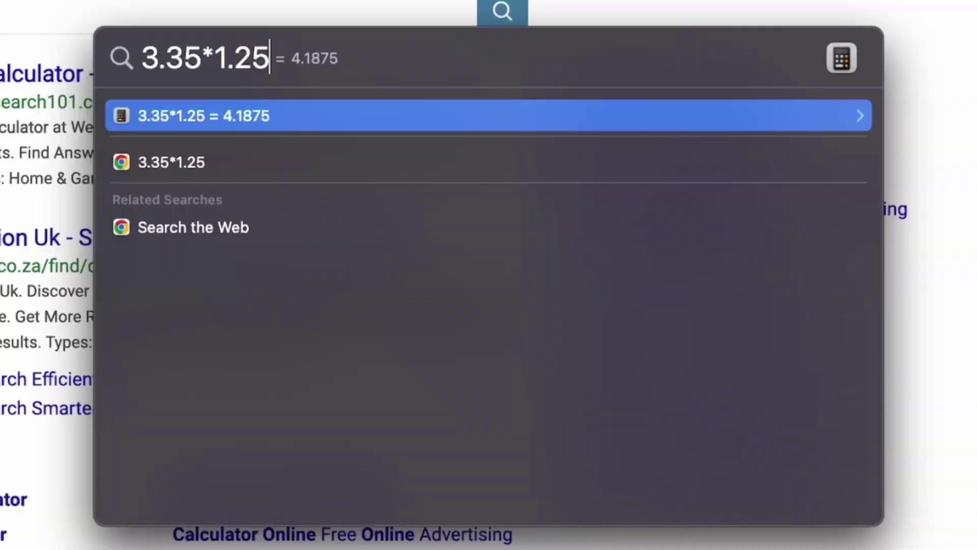
{"action": "key", "text": "Escape"}
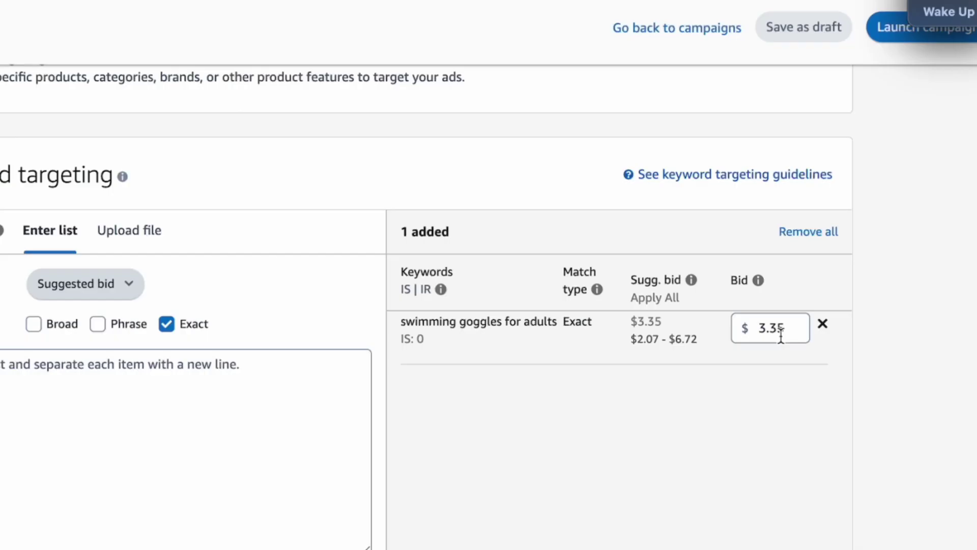
Change the 'swimming goggles for adults' keyword bid from $3.35 to $4.18 and save.
{"action": "left_click", "coordinate": [785, 319]}
{"action": "type", "text": "4.18"}
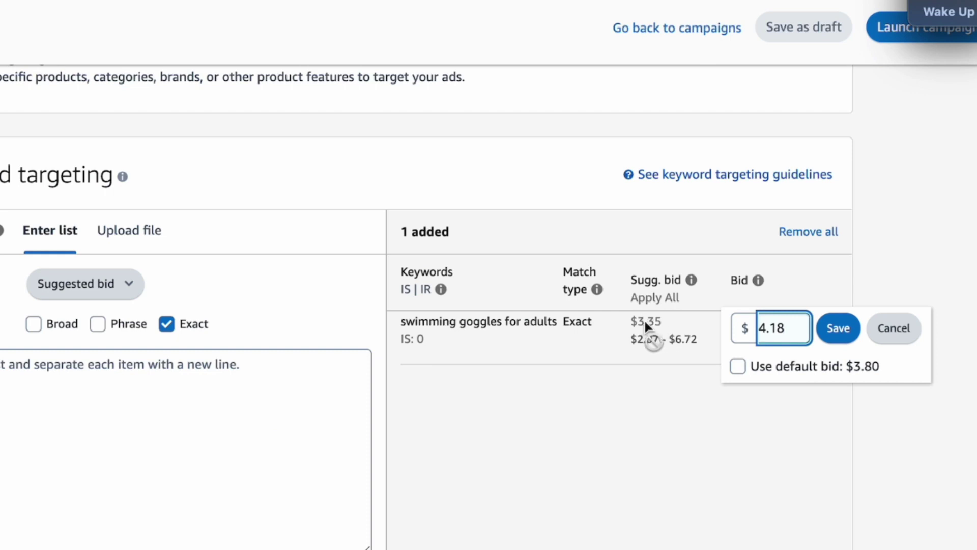
{"action": "left_click", "coordinate": [837, 330]}
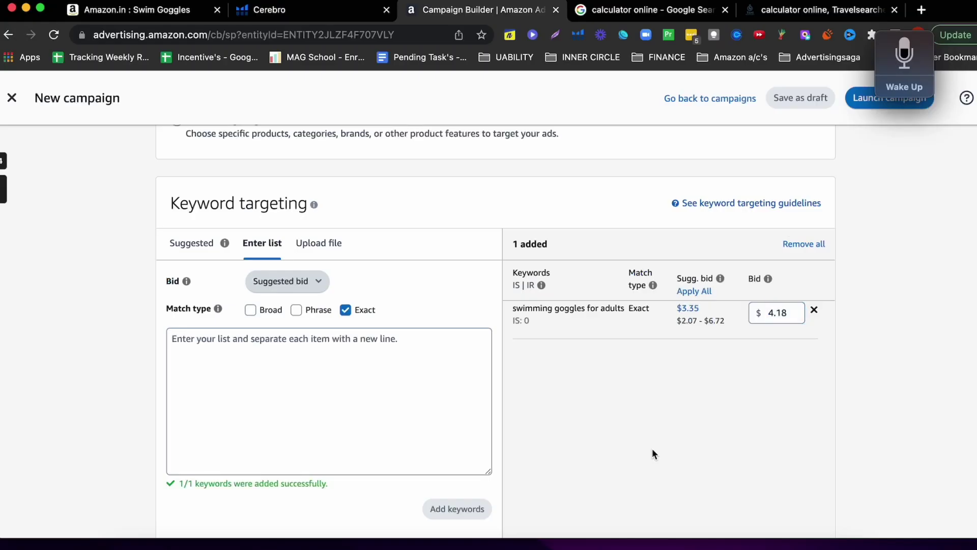
{"action": "scroll", "coordinate": [651, 448], "scroll_direction": "down", "scroll_amount": 3}
{"action": "scroll", "coordinate": [652, 443], "scroll_direction": "down", "scroll_amount": 1}
{"action": "scroll", "coordinate": [651, 444], "scroll_direction": "up", "scroll_amount": 6}
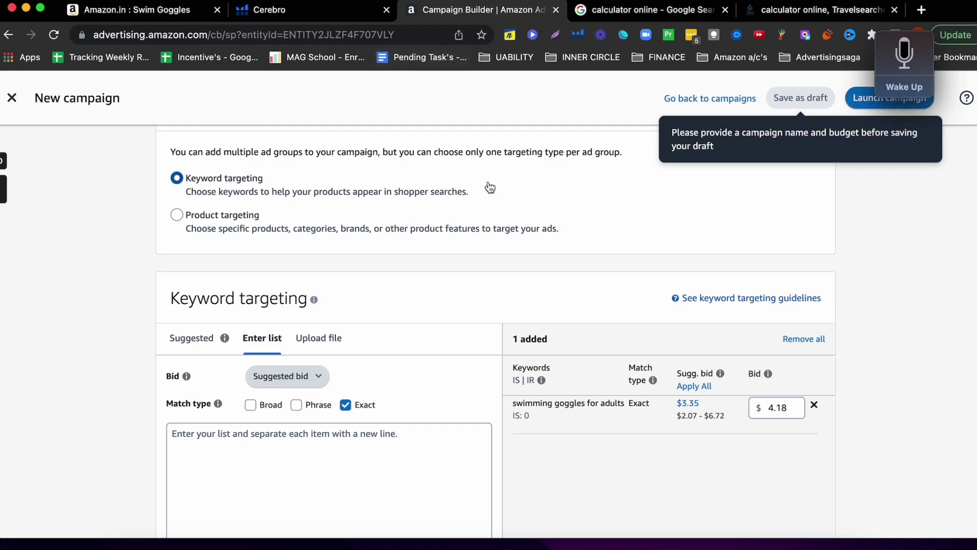
{"action": "scroll", "coordinate": [489, 187], "scroll_direction": "up", "scroll_amount": 6}
{"action": "scroll", "coordinate": [487, 187], "scroll_direction": "up", "scroll_amount": 5}
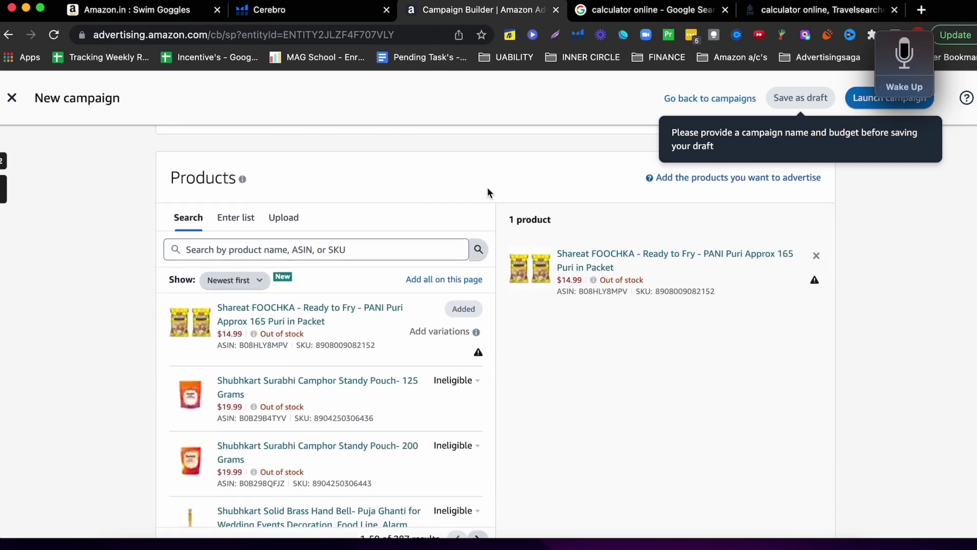
{"action": "scroll", "coordinate": [487, 187], "scroll_direction": "up", "scroll_amount": 6}
Copy the goggles keyword, then open Keyword Tracker from Helium 10's Tools menu.
{"action": "scroll", "coordinate": [487, 187], "scroll_direction": "down", "scroll_amount": 10}
{"action": "scroll", "coordinate": [487, 187], "scroll_direction": "down", "scroll_amount": 6}
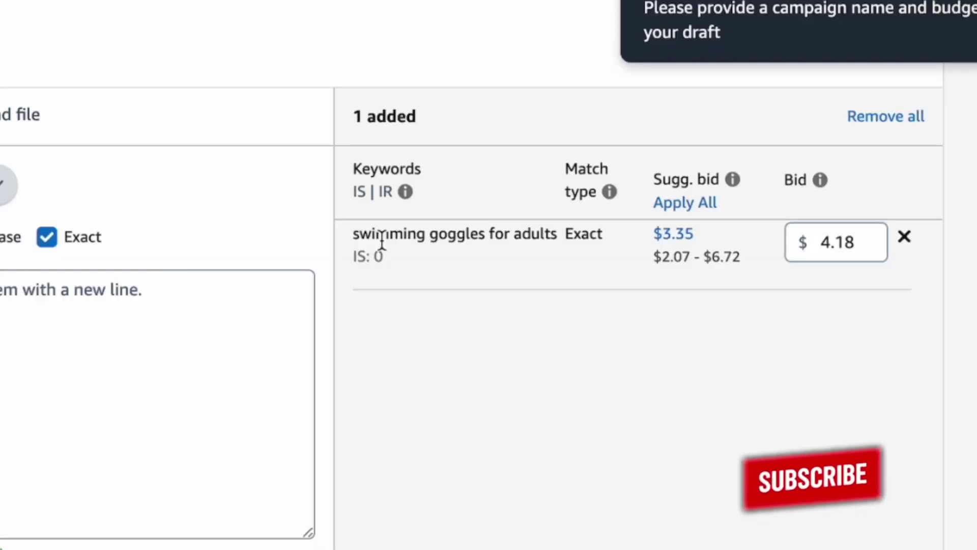
{"action": "triple_click", "coordinate": [526, 259]}
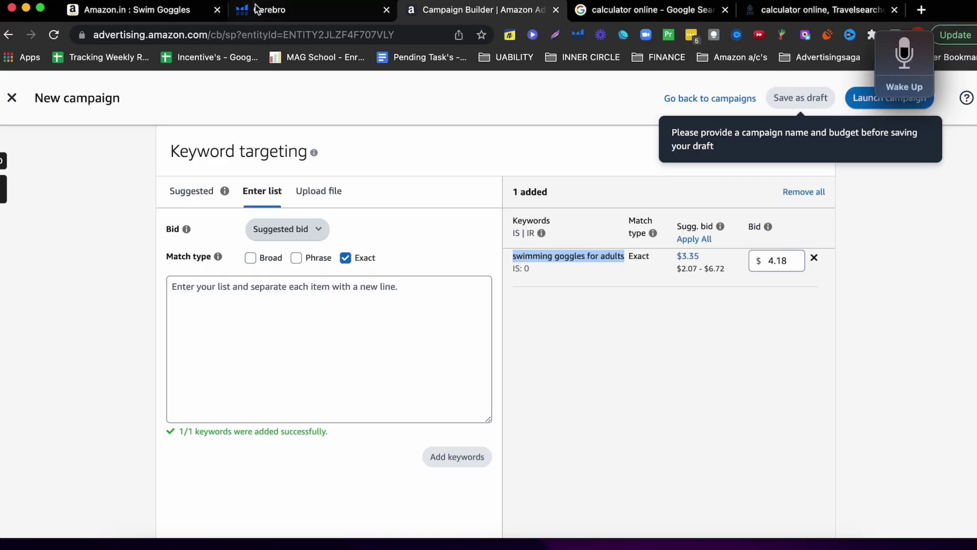
{"action": "left_click", "coordinate": [259, 9]}
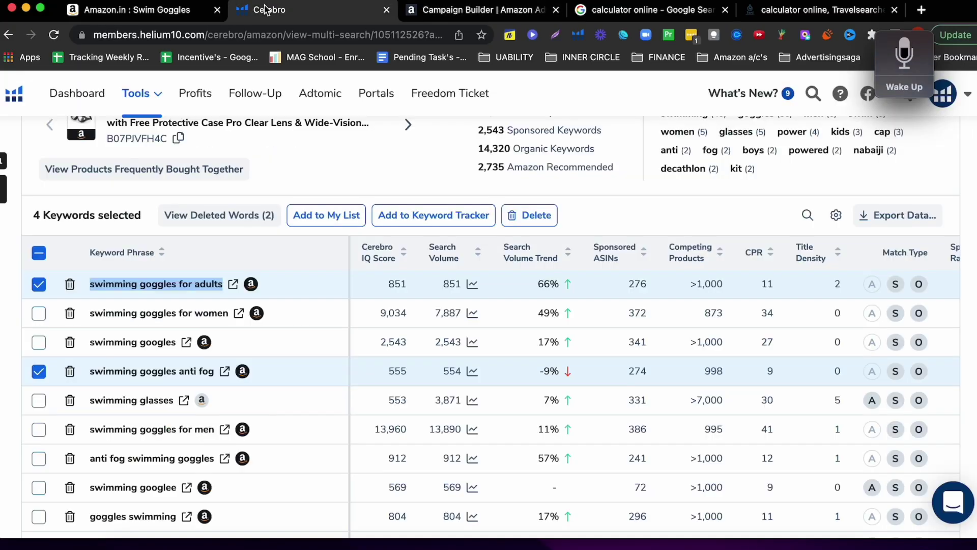
{"action": "left_click", "coordinate": [152, 93]}
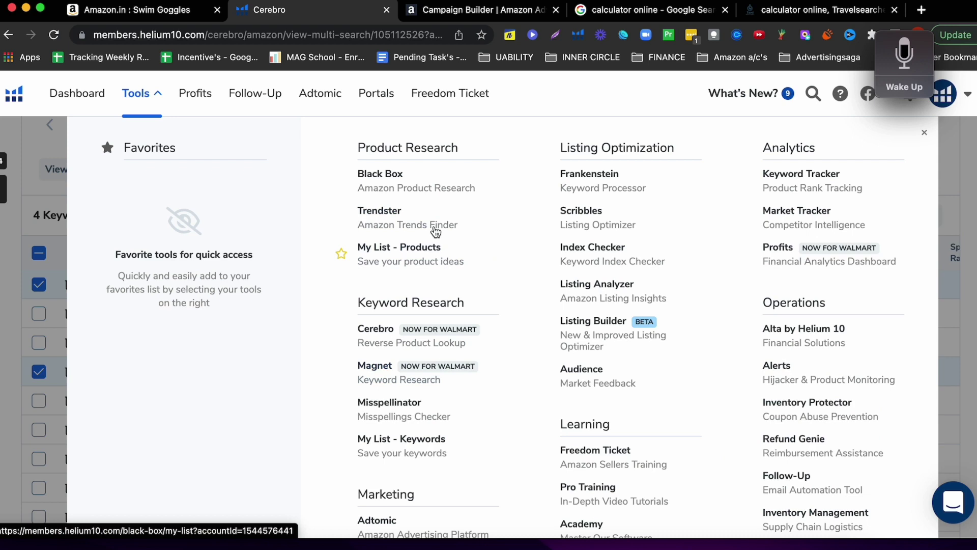
{"action": "scroll", "coordinate": [414, 448], "scroll_direction": "down", "scroll_amount": 1}
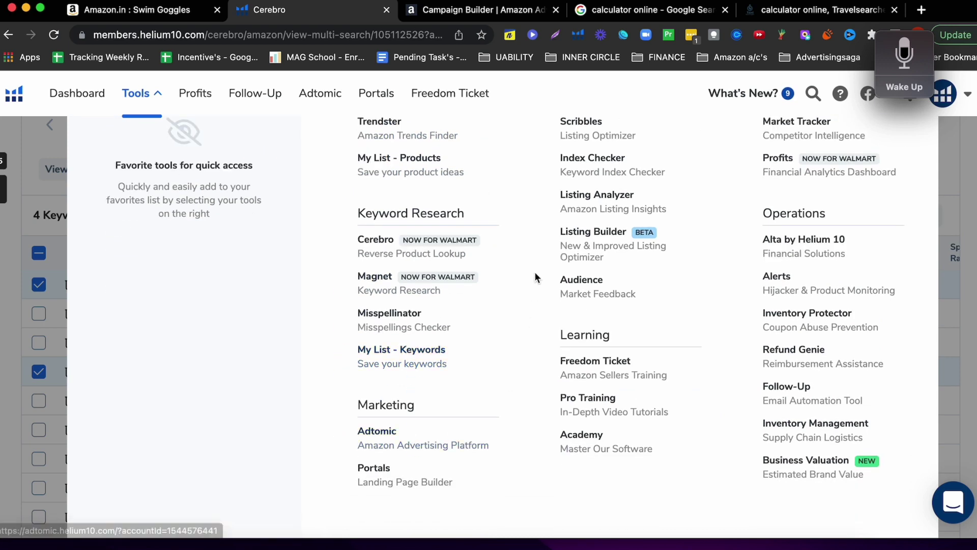
{"action": "scroll", "coordinate": [534, 271], "scroll_direction": "up", "scroll_amount": 2}
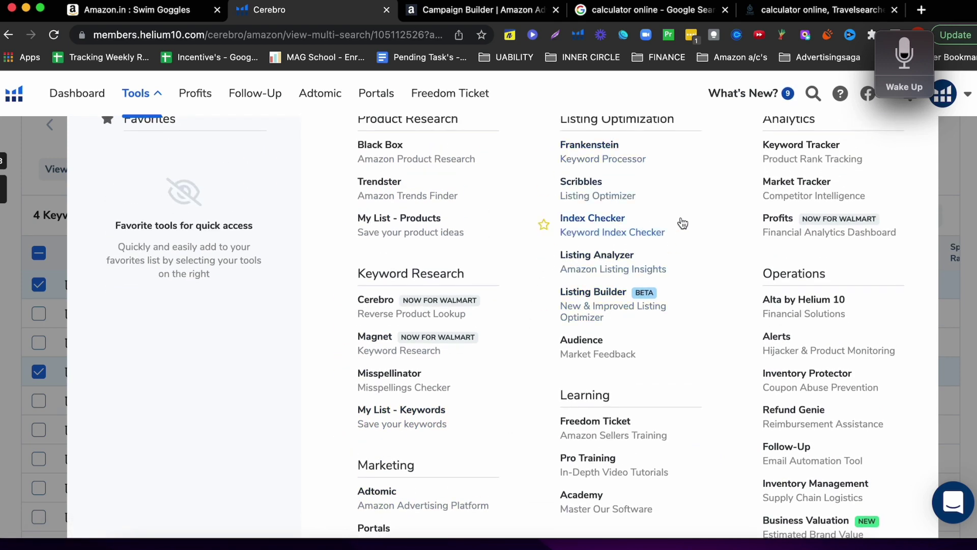
{"action": "left_click", "coordinate": [789, 159]}
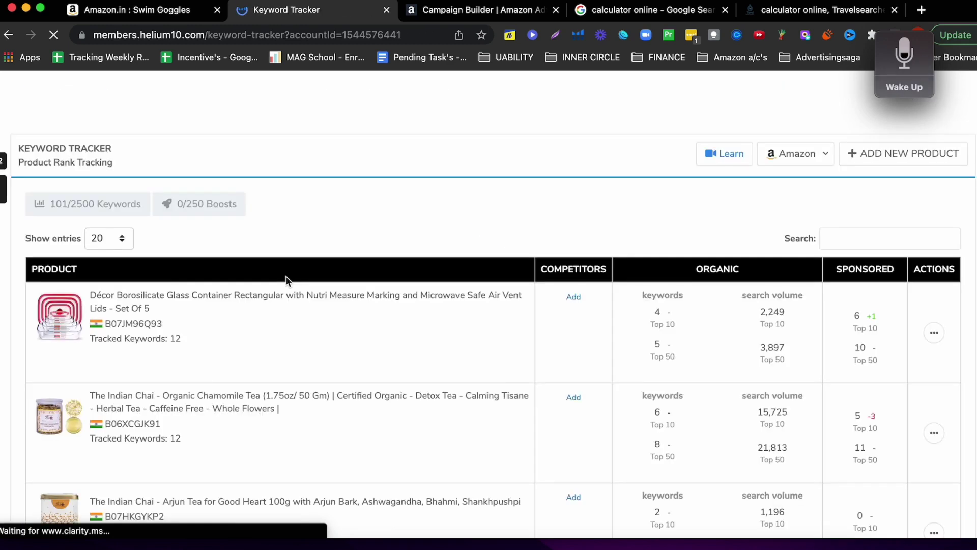
Add a new tracked product with the keyword 'swimming goggles for adults'.
{"action": "left_click", "coordinate": [879, 159]}
{"action": "left_click", "coordinate": [321, 301]}
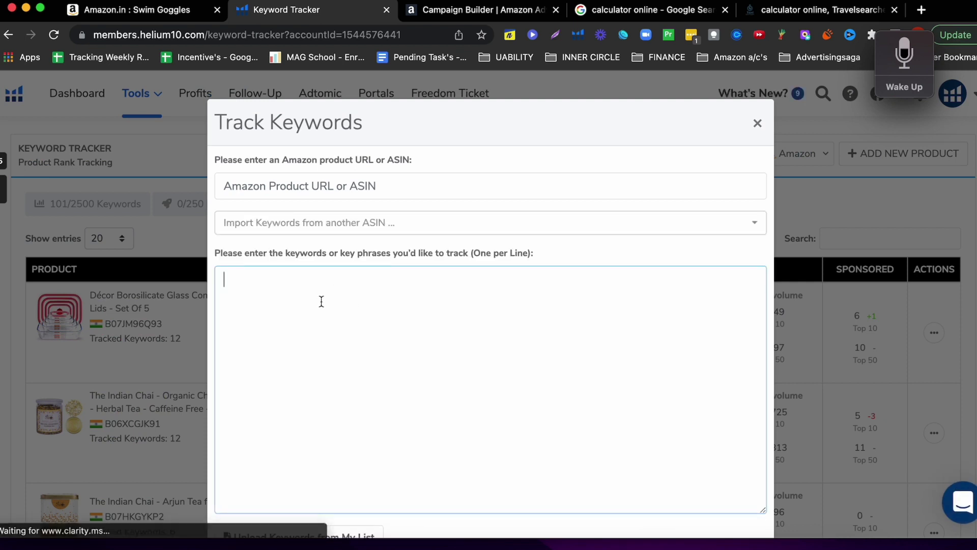
{"action": "type", "text": "swimming goggles for adults"}
{"action": "key", "text": "Return"}
{"action": "key", "text": "Return"}
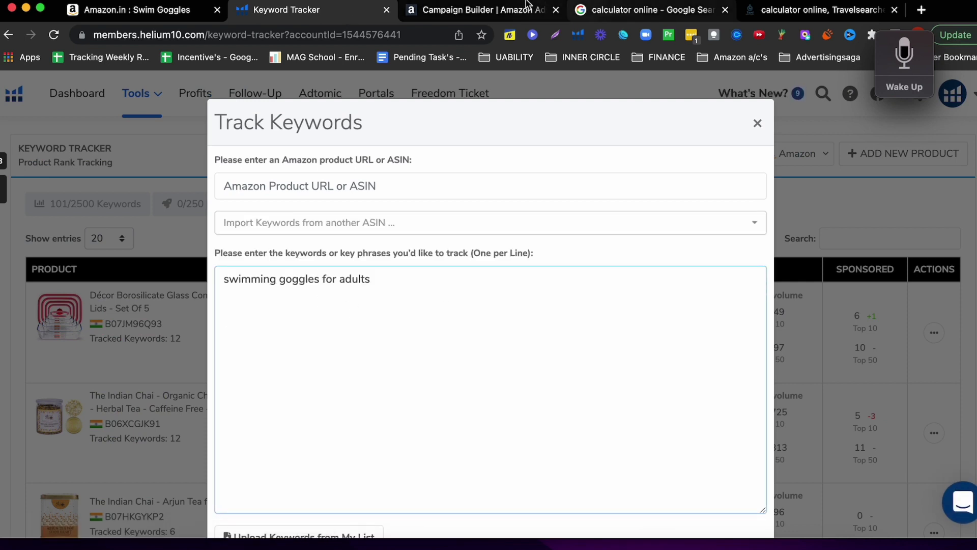
Enter product ASIN B09YT3B6TK, taken from the Amazon.in Xray tab.
{"action": "left_click", "coordinate": [508, 9]}
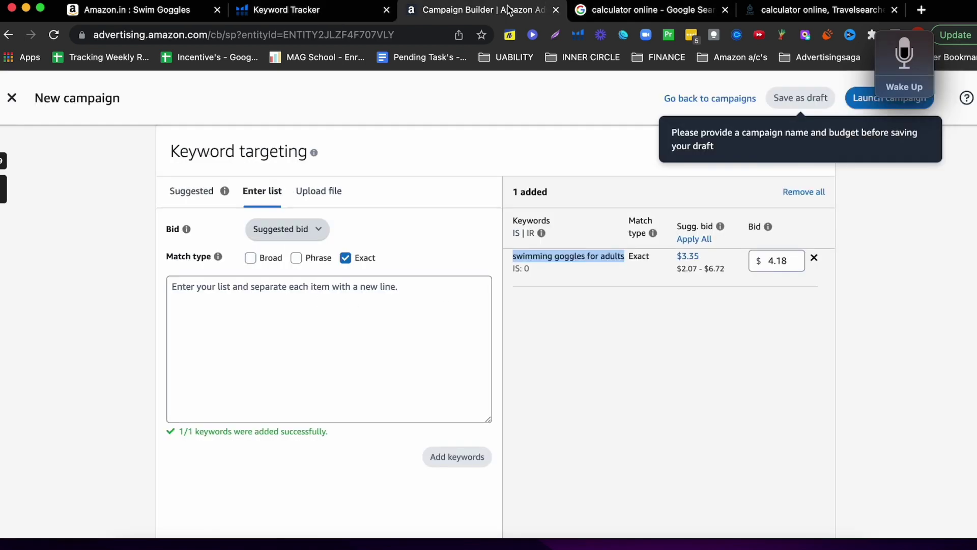
{"action": "left_click", "coordinate": [323, 13]}
{"action": "left_click", "coordinate": [177, 12]}
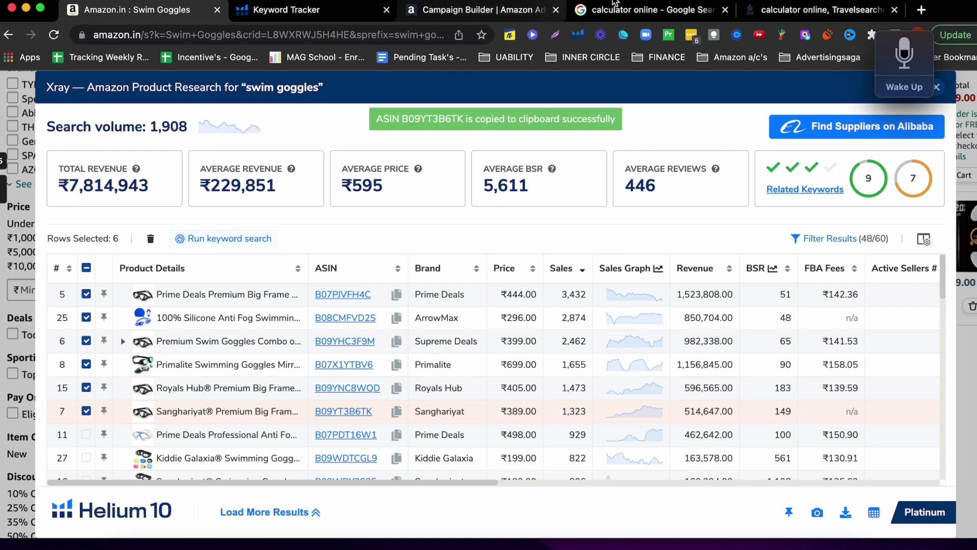
{"action": "left_click", "coordinate": [328, 13]}
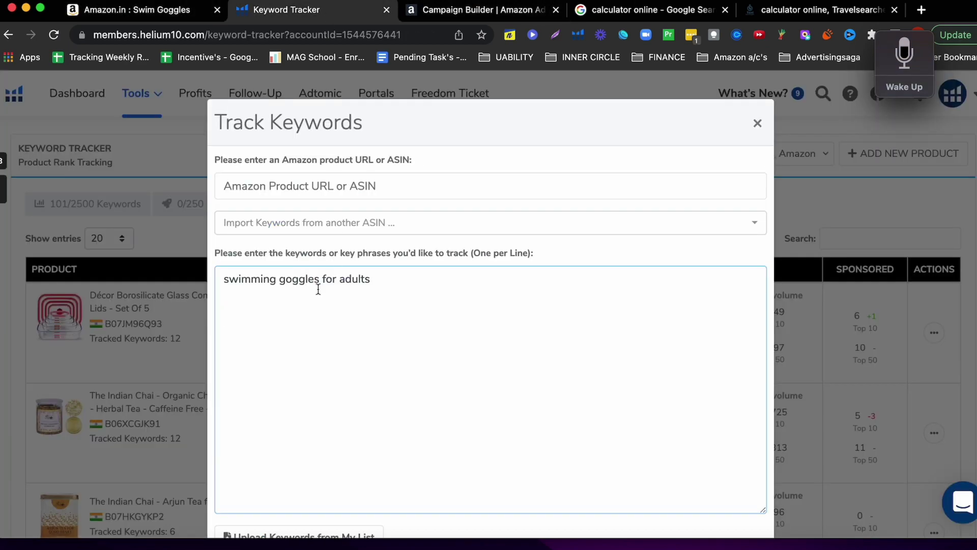
{"action": "left_click", "coordinate": [263, 196]}
{"action": "key", "text": "super+v"}
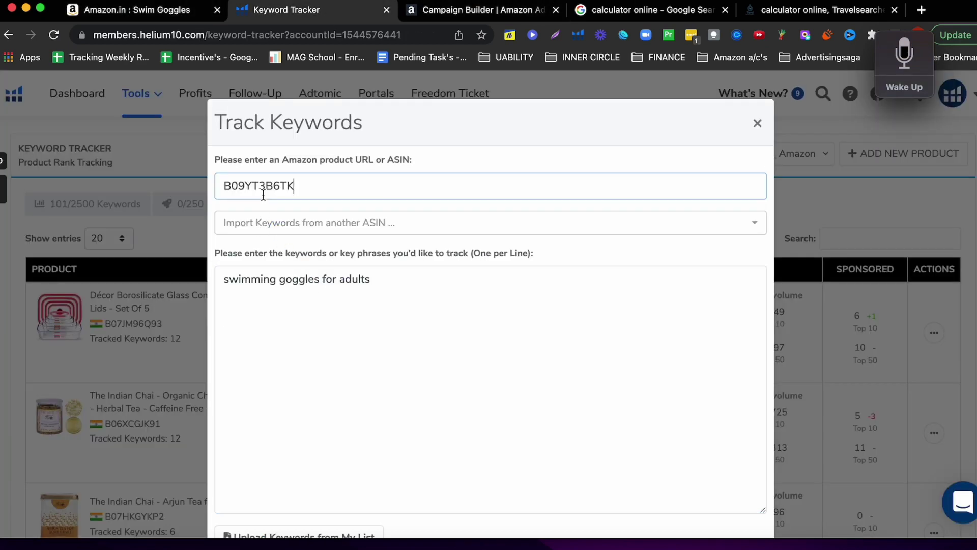
{"action": "left_click", "coordinate": [359, 333]}
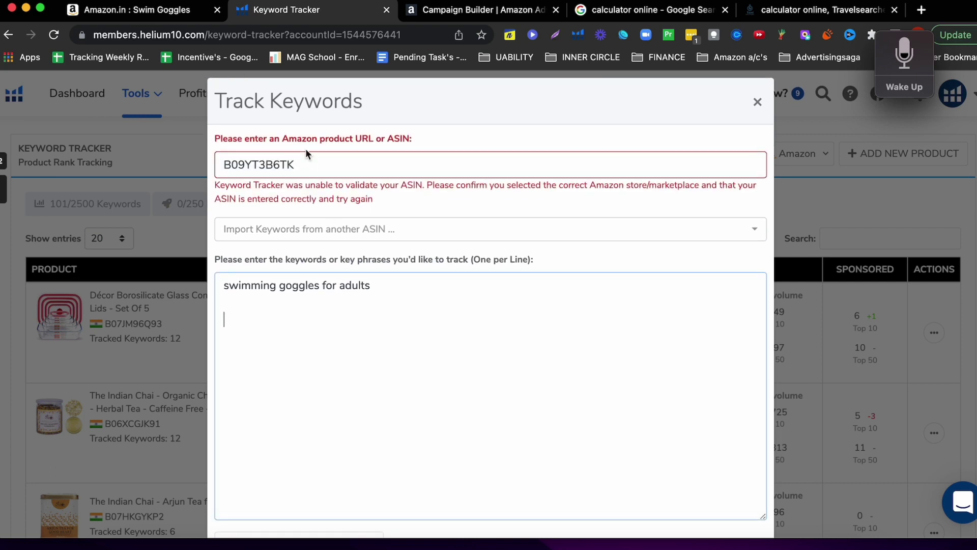
{"action": "scroll", "coordinate": [299, 188], "scroll_direction": "down", "scroll_amount": 5}
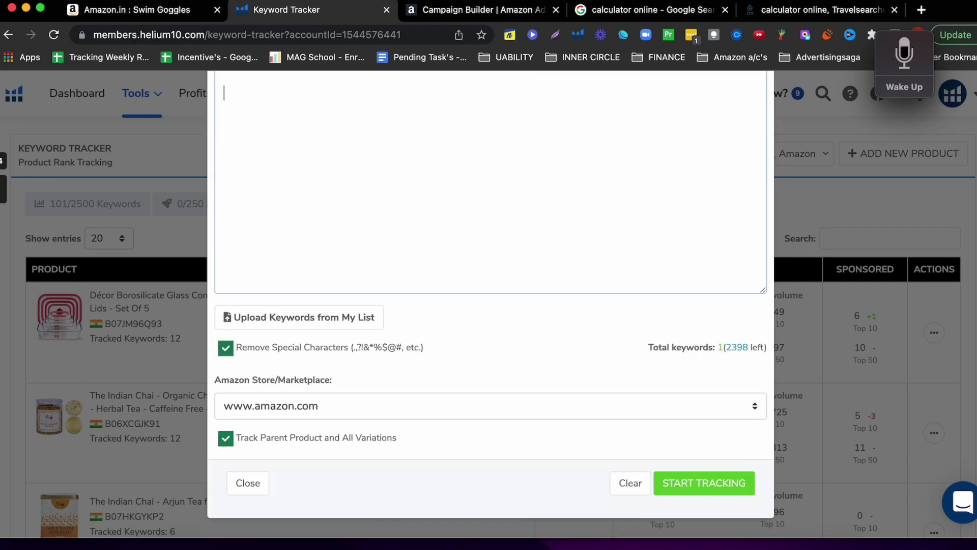
{"action": "left_click", "coordinate": [325, 408]}
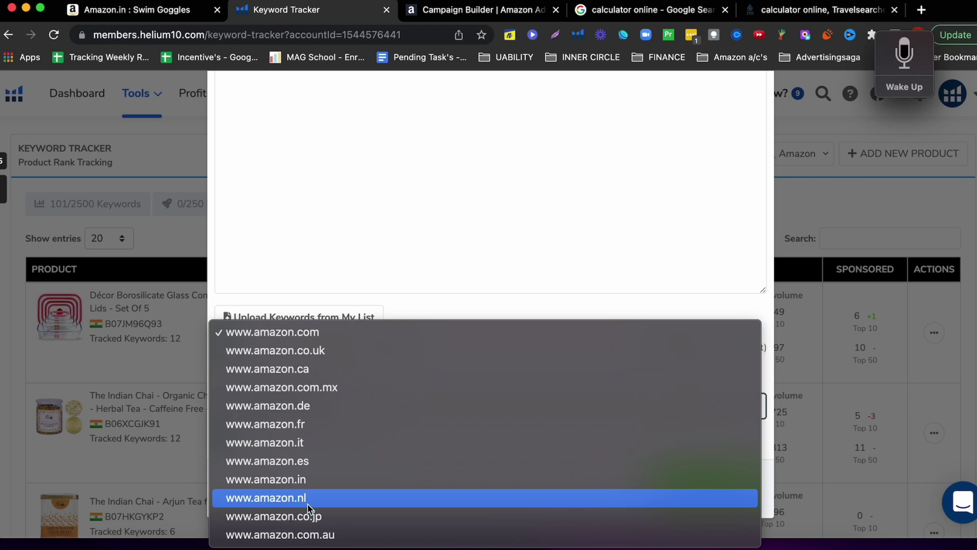
{"action": "left_click", "coordinate": [302, 479]}
{"action": "scroll", "coordinate": [351, 205], "scroll_direction": "up", "scroll_amount": 5}
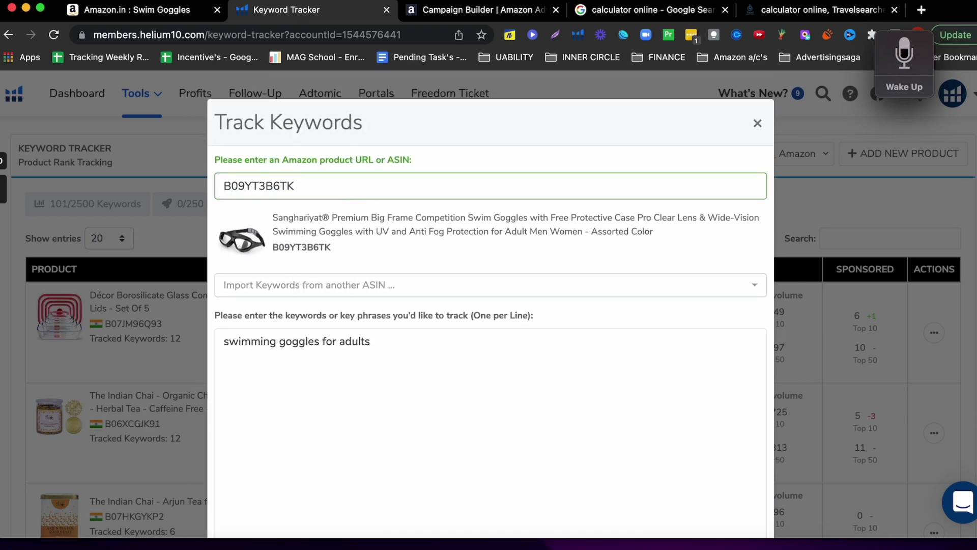
{"action": "scroll", "coordinate": [322, 352], "scroll_direction": "down", "scroll_amount": 5}
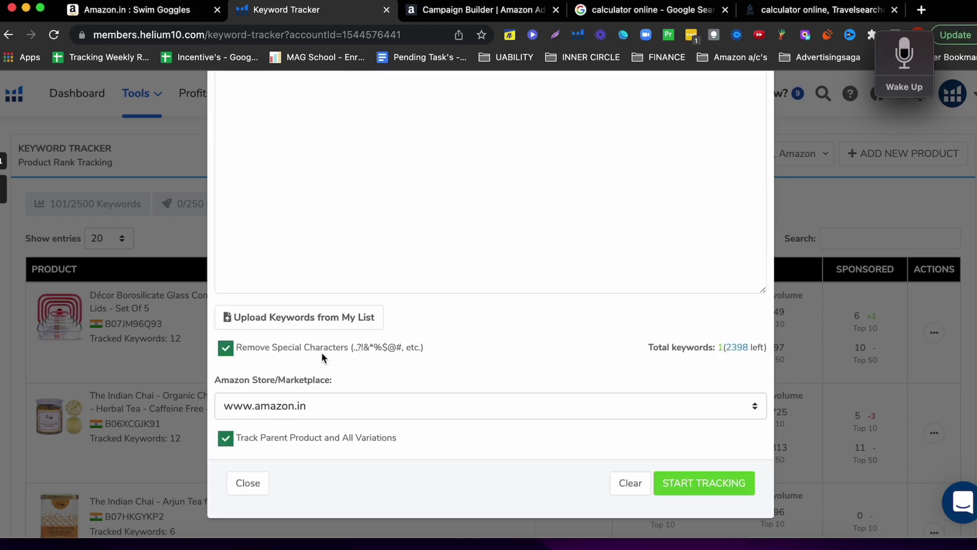
{"action": "left_click", "coordinate": [685, 482]}
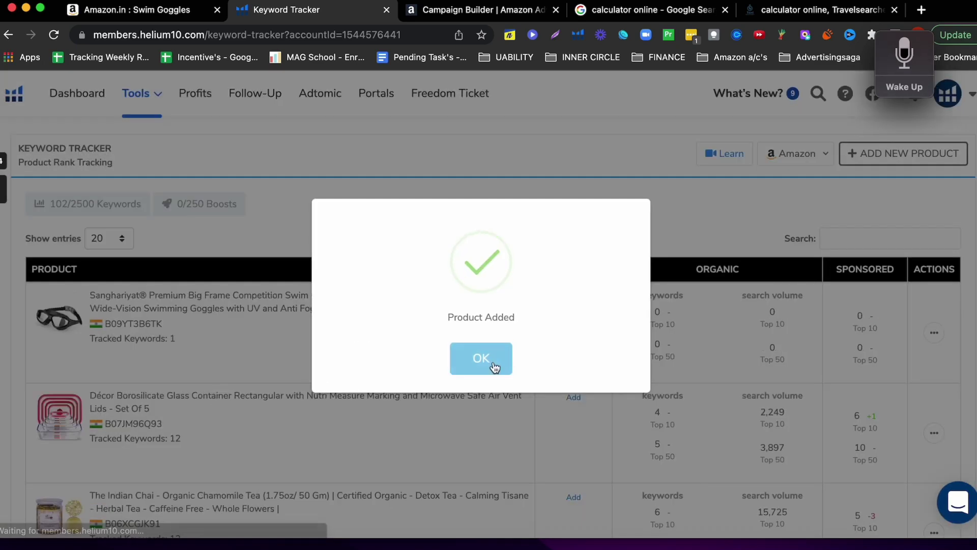
Expand the swim goggles product and refresh to show its keyword's 851 search volume.
{"action": "left_click", "coordinate": [492, 366]}
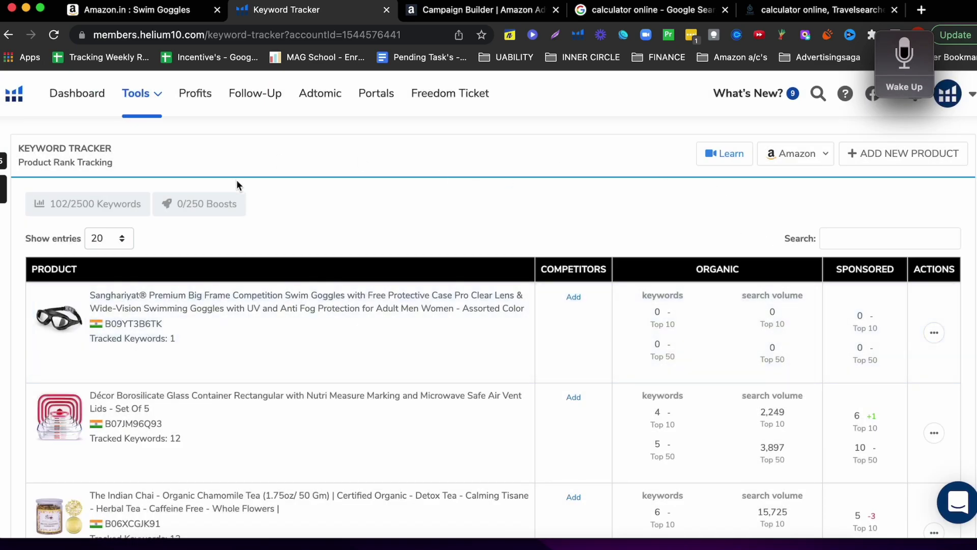
{"action": "left_click", "coordinate": [934, 332]}
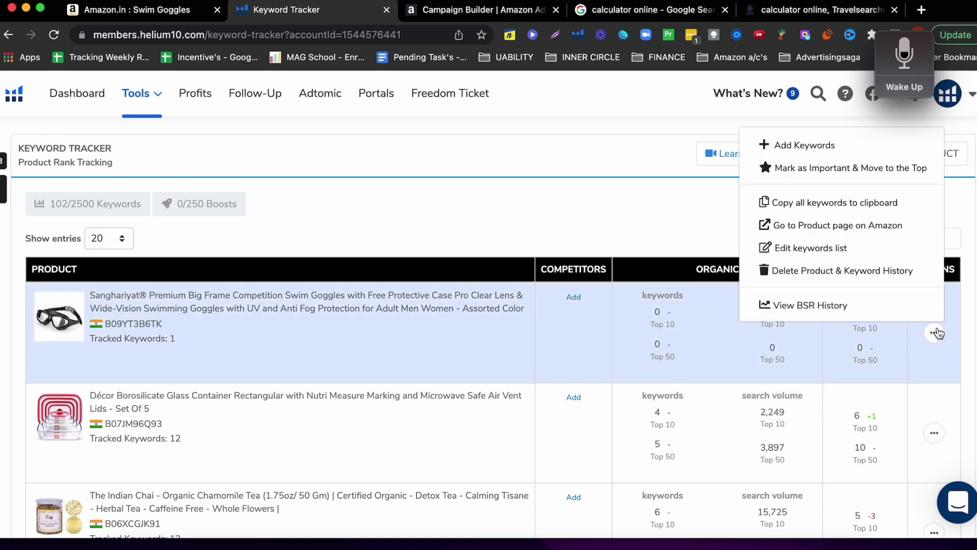
{"action": "left_click", "coordinate": [649, 182]}
{"action": "mouse_move", "coordinate": [661, 312]}
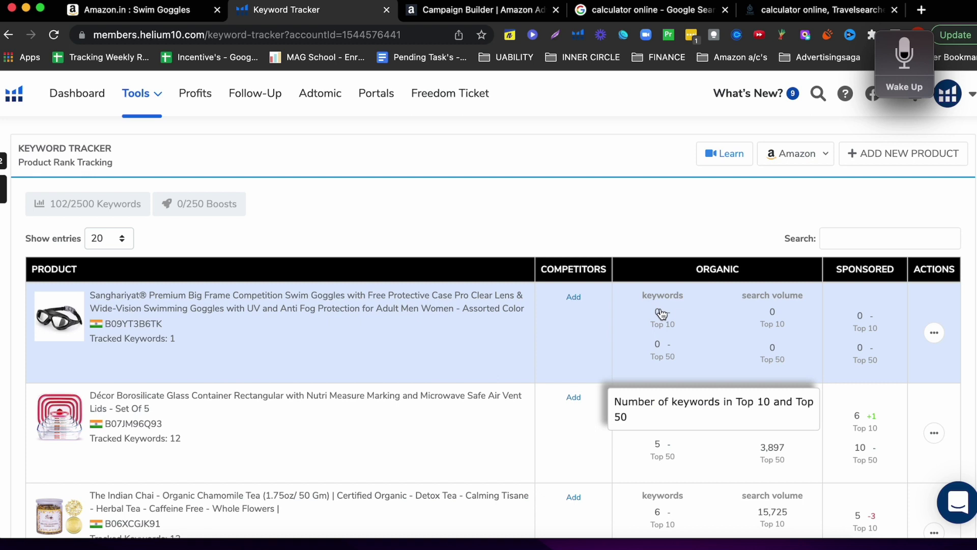
{"action": "left_click", "coordinate": [662, 313]}
{"action": "scroll", "coordinate": [652, 337], "scroll_direction": "down", "scroll_amount": 3}
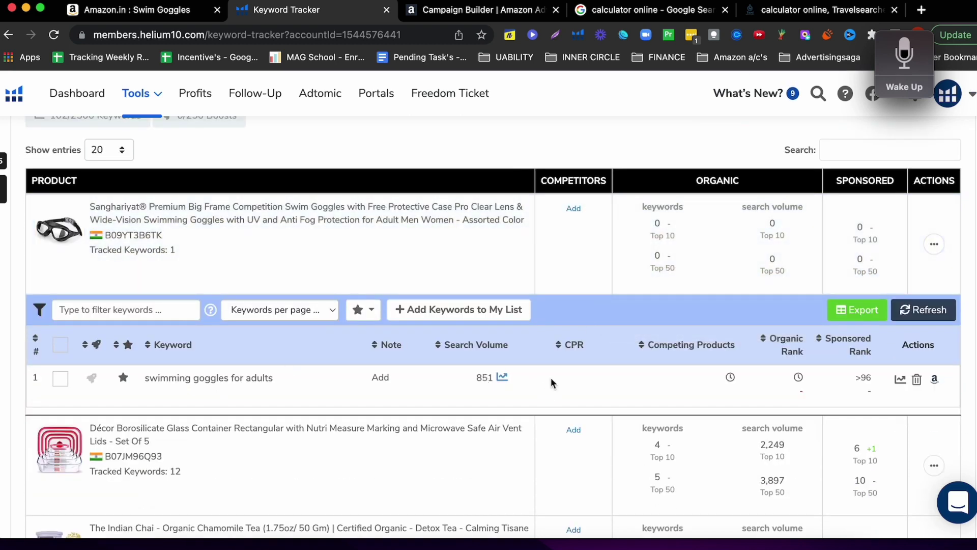
{"action": "left_click", "coordinate": [921, 311]}
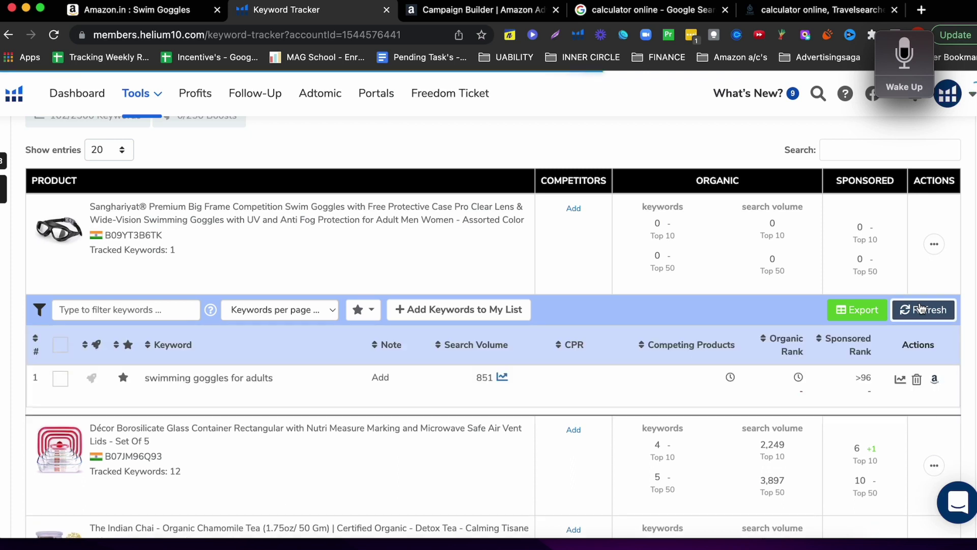
{"action": "left_click", "coordinate": [920, 311]}
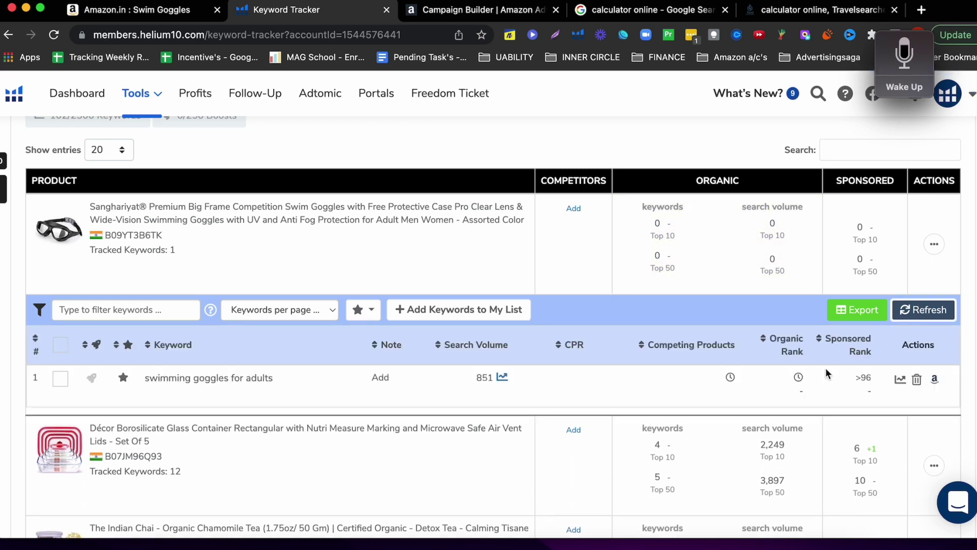
{"action": "scroll", "coordinate": [626, 379], "scroll_direction": "down", "scroll_amount": 3}
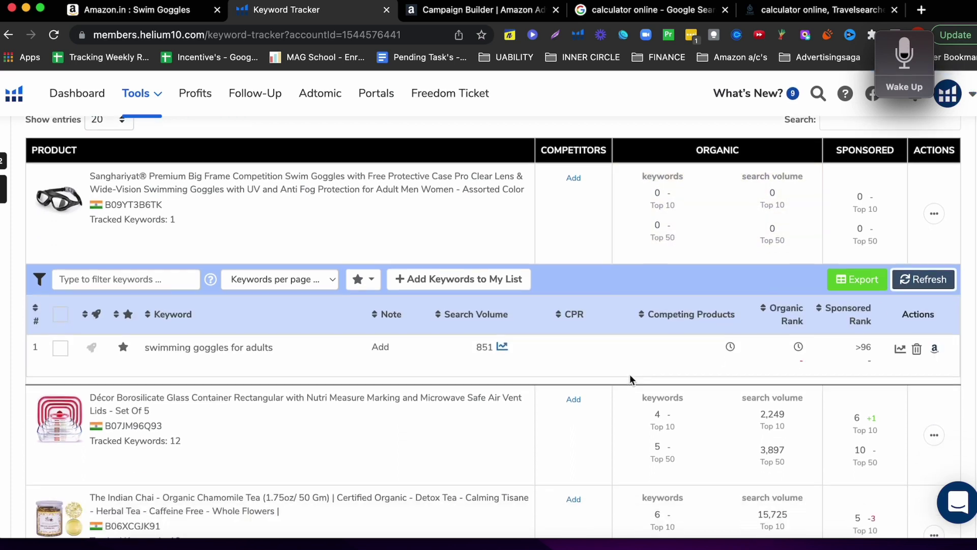
{"action": "scroll", "coordinate": [591, 278], "scroll_direction": "down", "scroll_amount": 2}
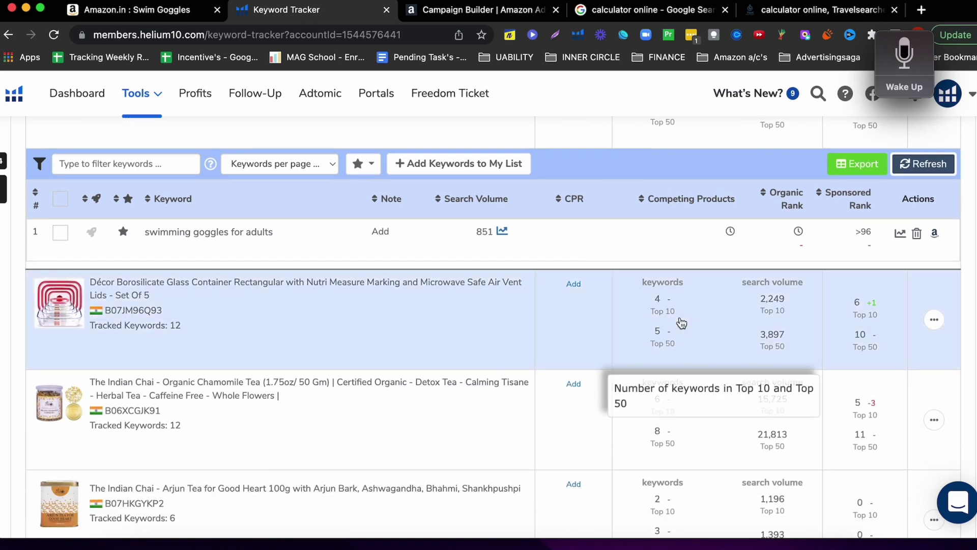
Expand the Décor glass container product to list its twelve keywords with ranks.
{"action": "left_click", "coordinate": [483, 321]}
{"action": "scroll", "coordinate": [458, 326], "scroll_direction": "down", "scroll_amount": 2}
{"action": "scroll", "coordinate": [439, 327], "scroll_direction": "down", "scroll_amount": 2}
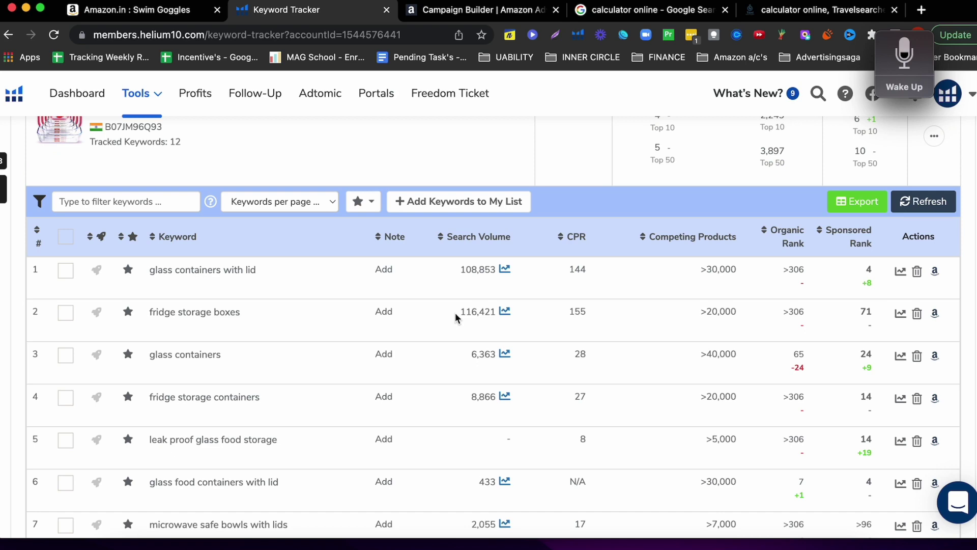
Check the glass containers search volume, then chart 'glass food containers with lid' rank history (best 6, lowest 81).
{"action": "left_click", "coordinate": [509, 355]}
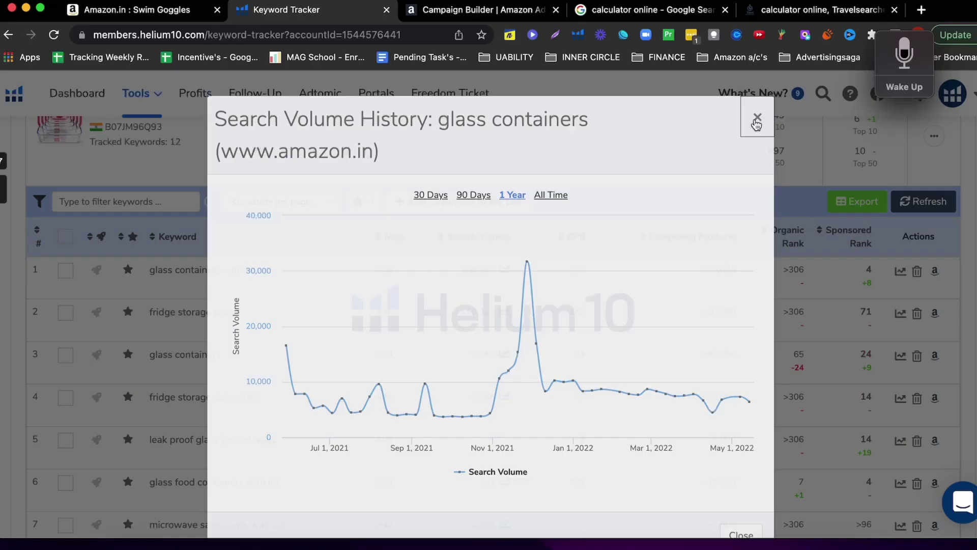
{"action": "left_click", "coordinate": [757, 119]}
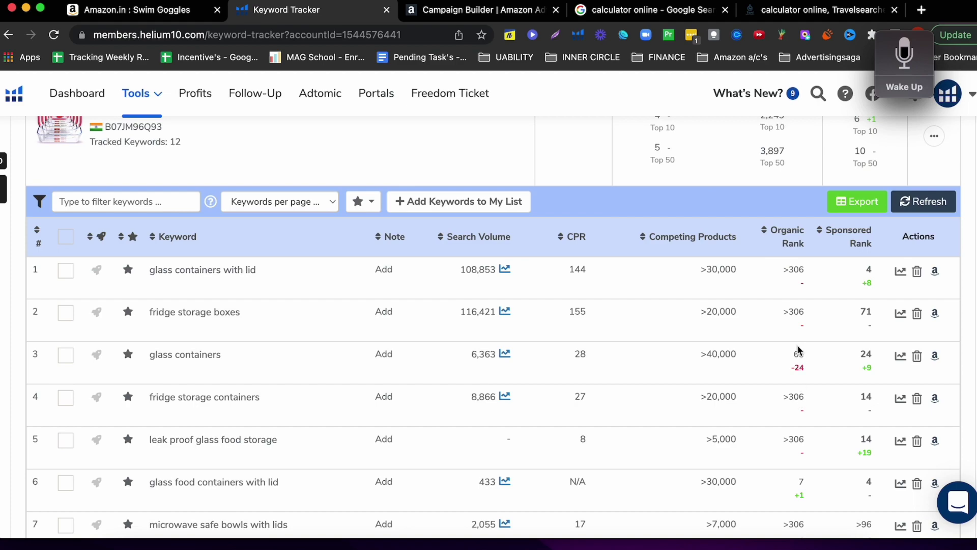
{"action": "left_click", "coordinate": [801, 484]}
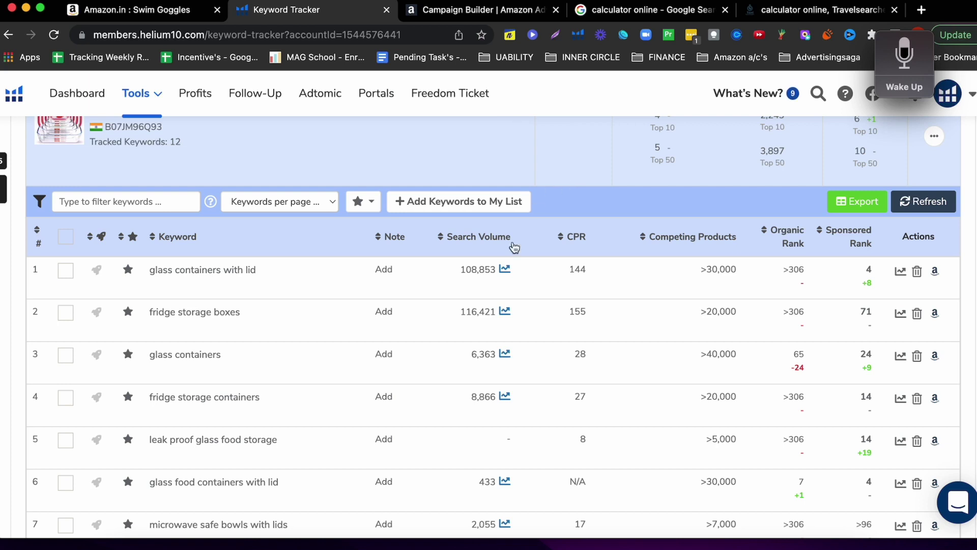
{"action": "left_click", "coordinate": [800, 487]}
{"action": "mouse_move", "coordinate": [380, 243]}
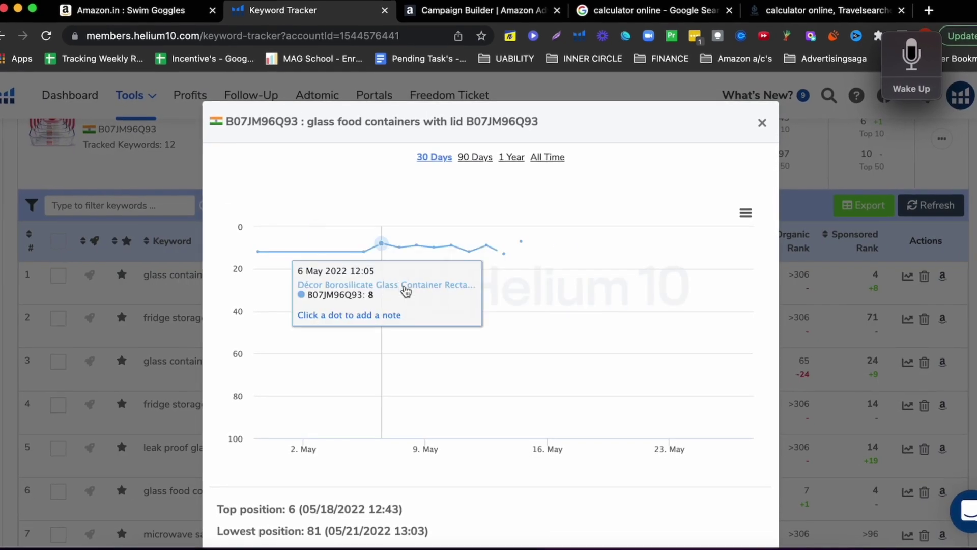